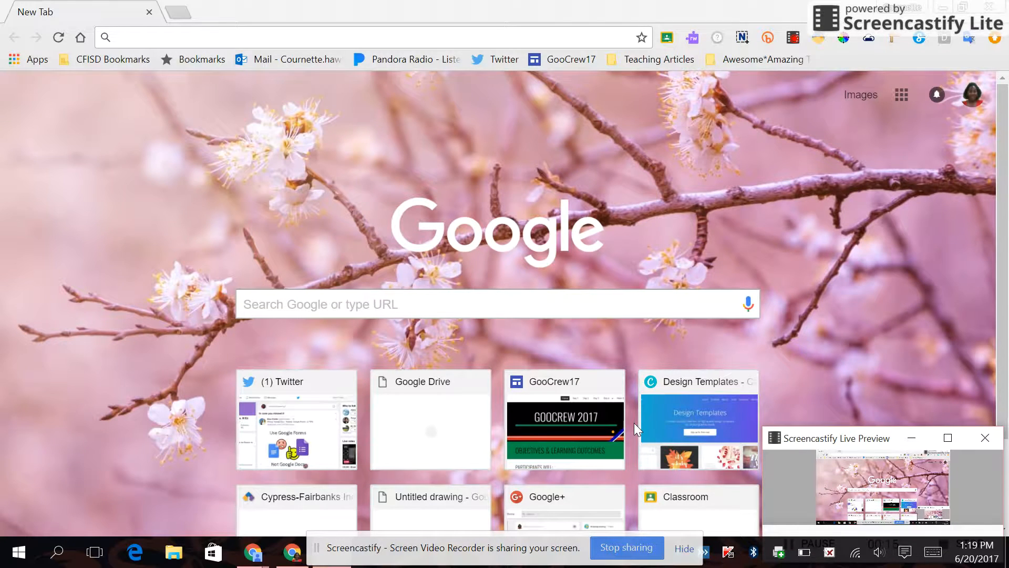
Step: Go to classroom.google.com and open the Example class
left_click(207, 41)
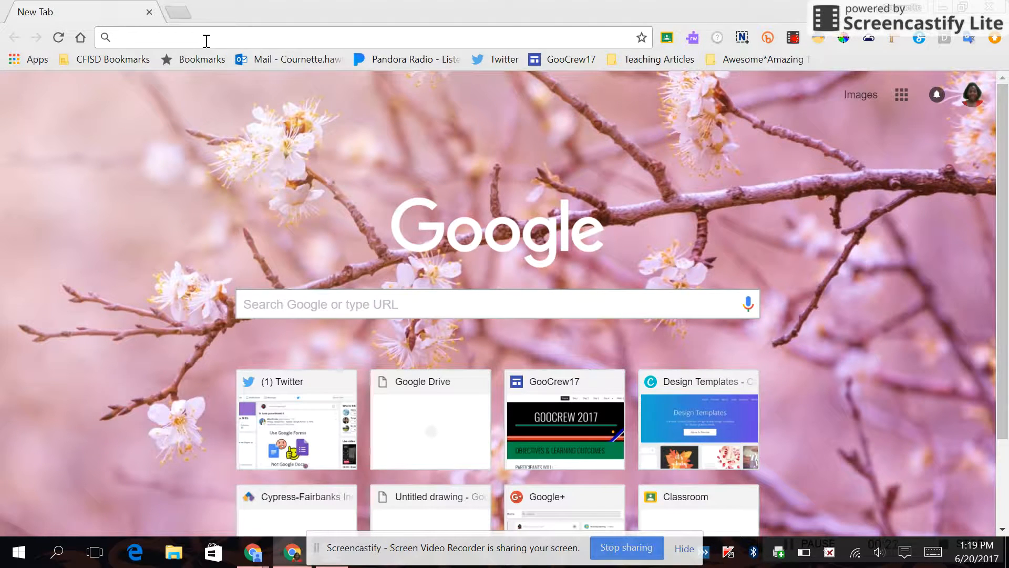
type("classroom.google.com")
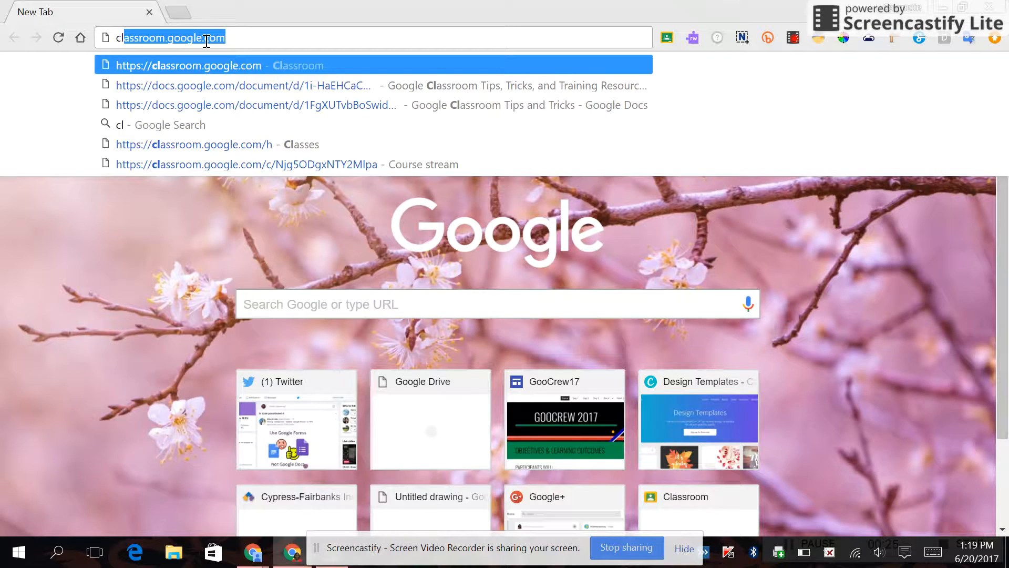
key("Return")
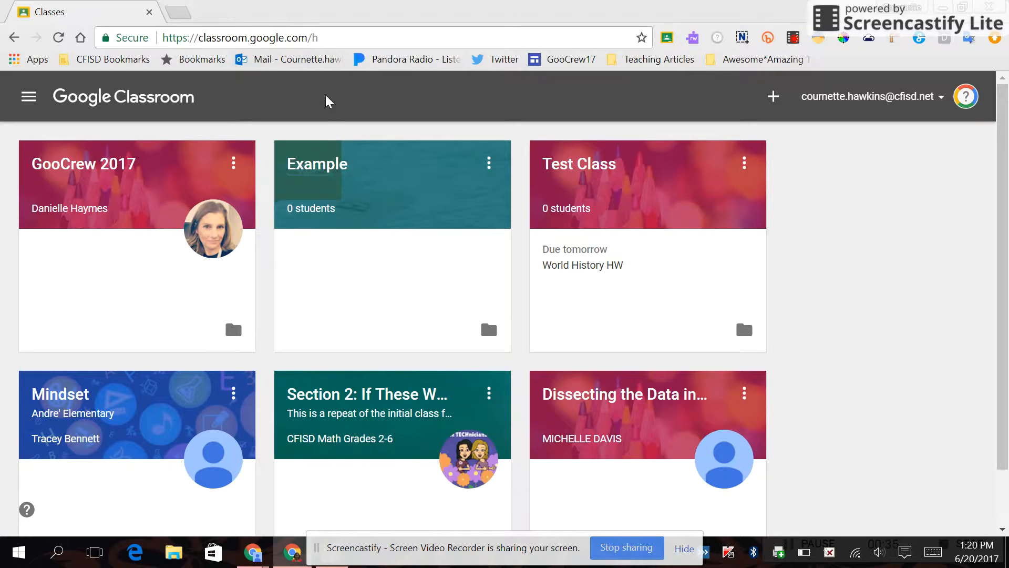
left_click(327, 168)
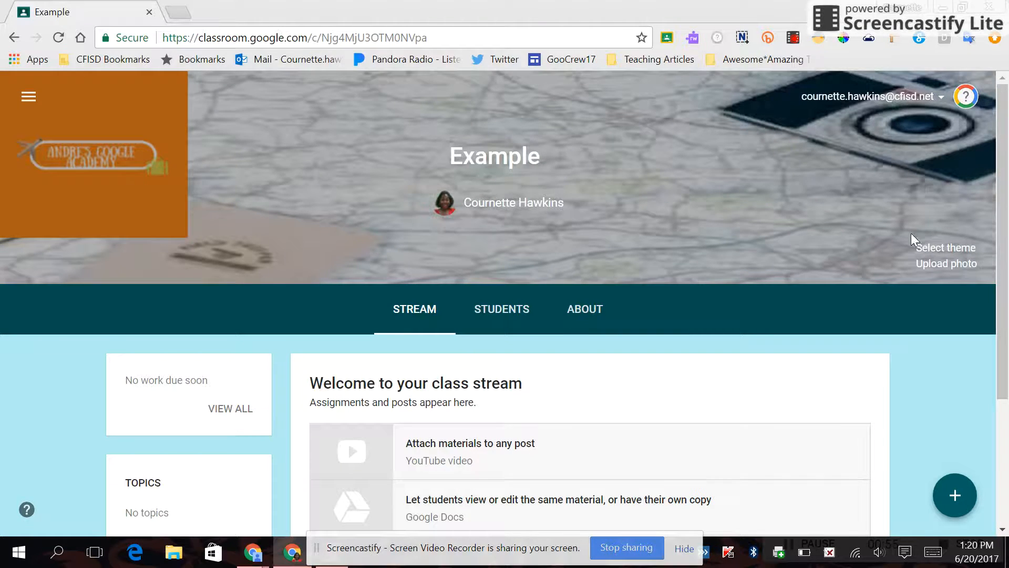
Step: Browse the class theme gallery and its patterns, then cancel without choosing a theme
left_click(938, 245)
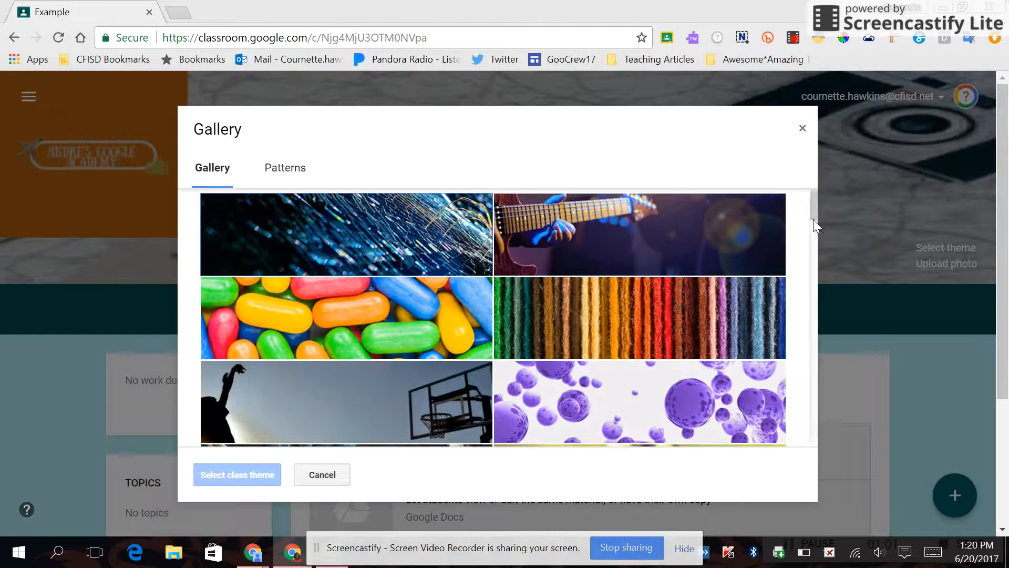
mouse_move(811, 213)
left_mouse_down()
mouse_move(832, 290)
mouse_move(835, 362)
mouse_move(814, 203)
left_mouse_up()
left_click(292, 166)
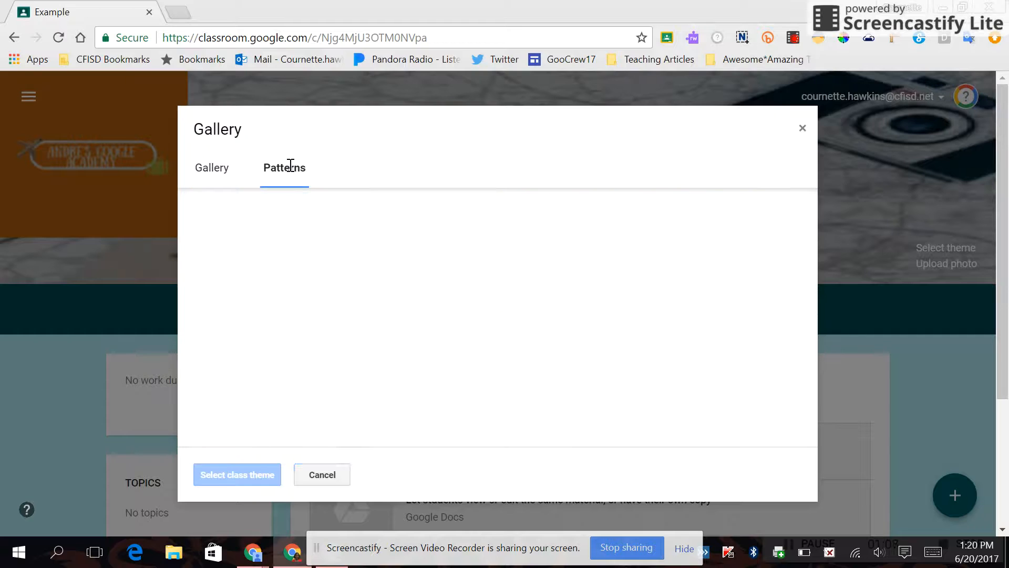
left_click(209, 174)
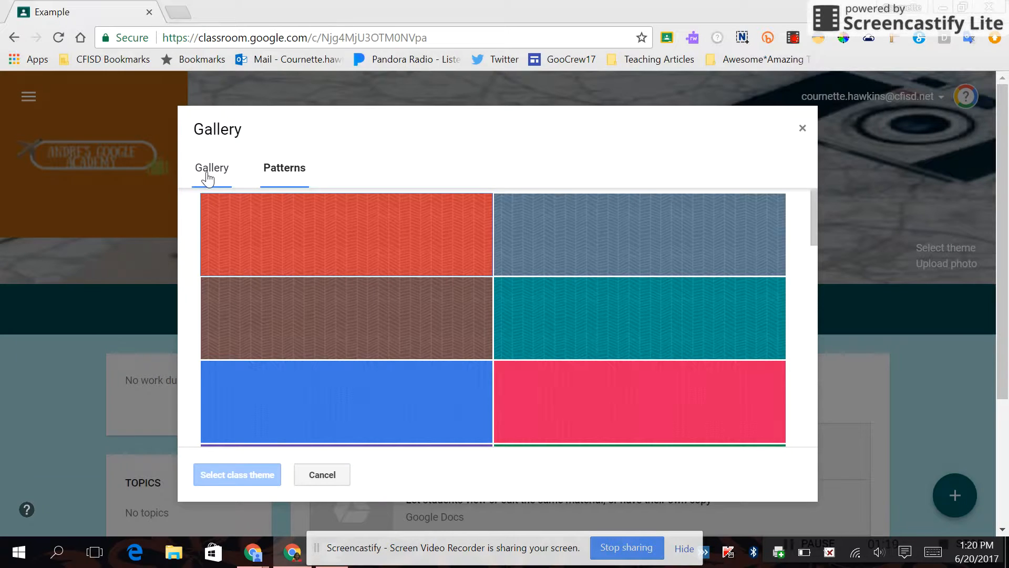
left_click(321, 475)
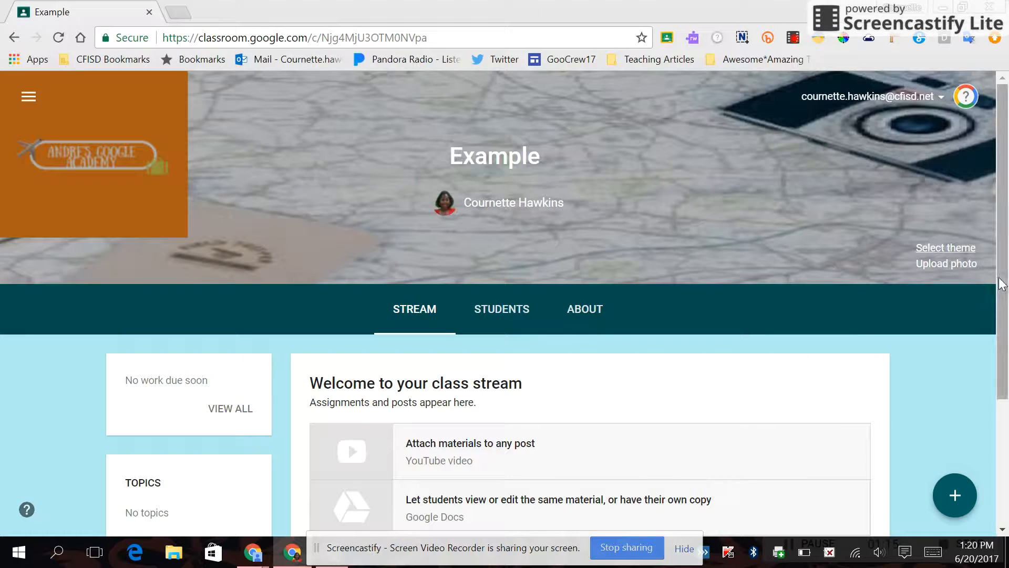
Step: Look over the class stream, then view the student roster page and the options for the class code
left_click_drag(1003, 284, 1007, 417)
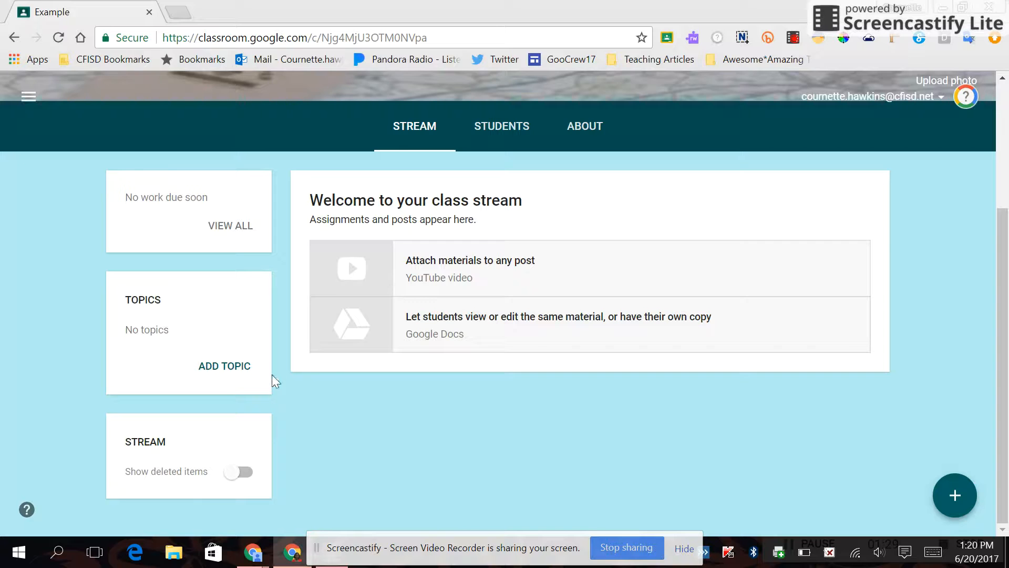
mouse_move(966, 500)
left_click(495, 126)
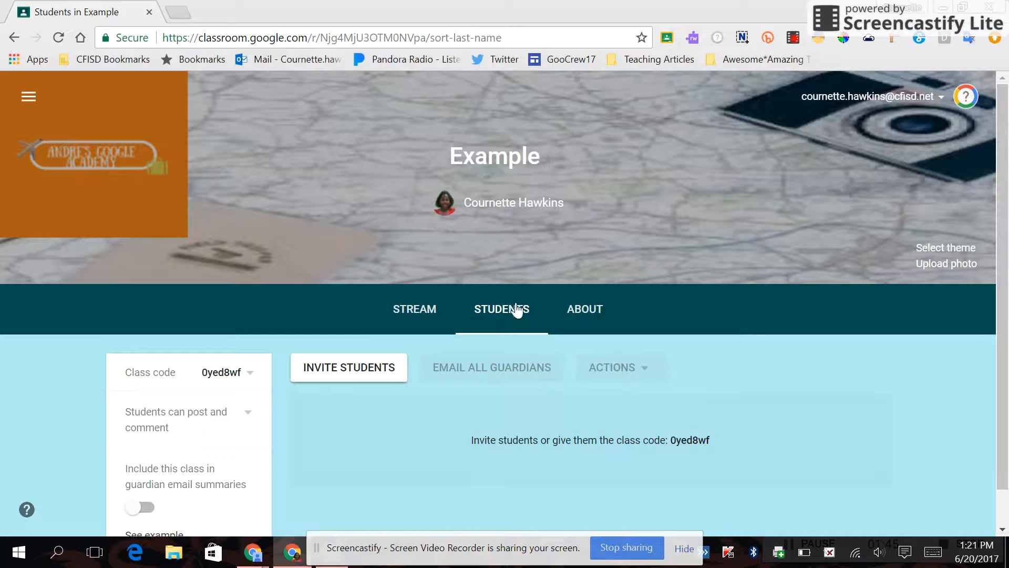
left_click(250, 374)
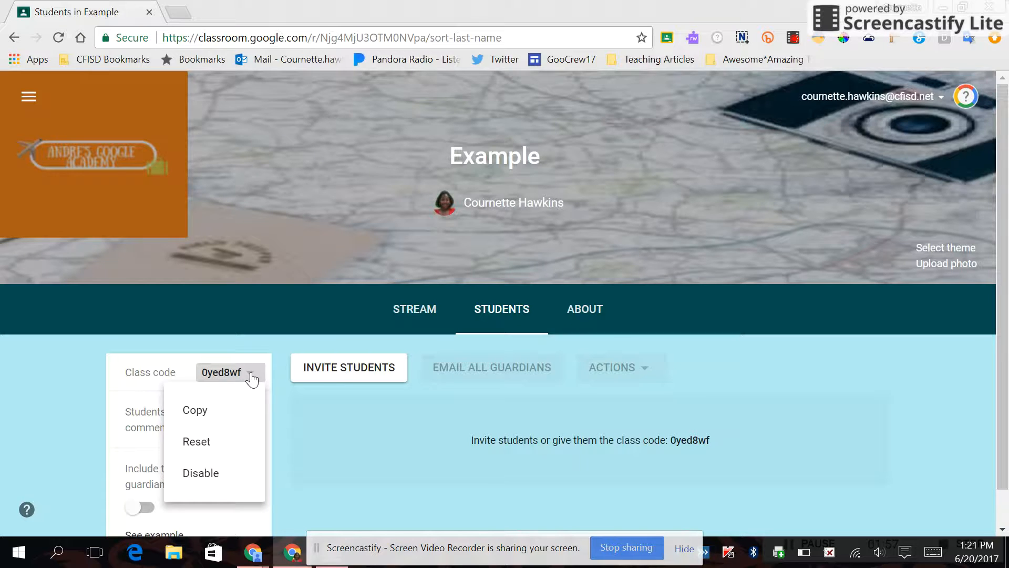
left_click(330, 445)
Step: Examine the option to include this class in guardian email summaries and decline adding the class
scroll(329, 444, "down", 1)
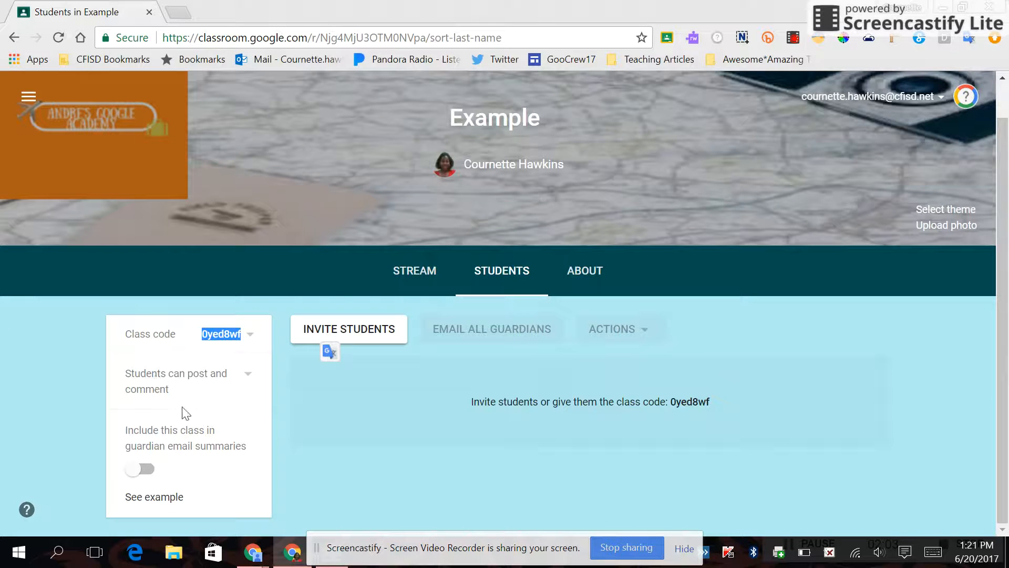
left_click(145, 474)
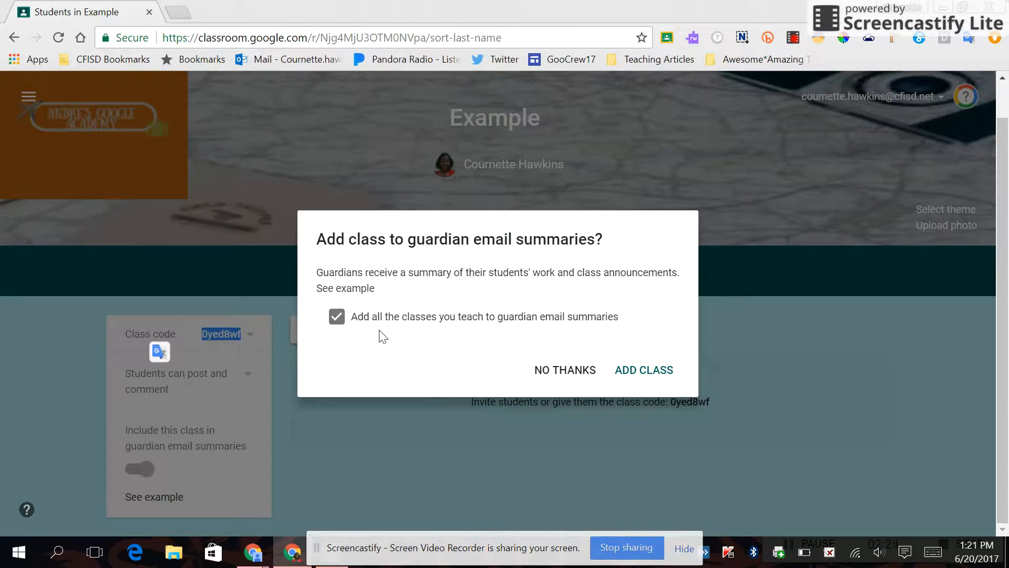
left_click(561, 375)
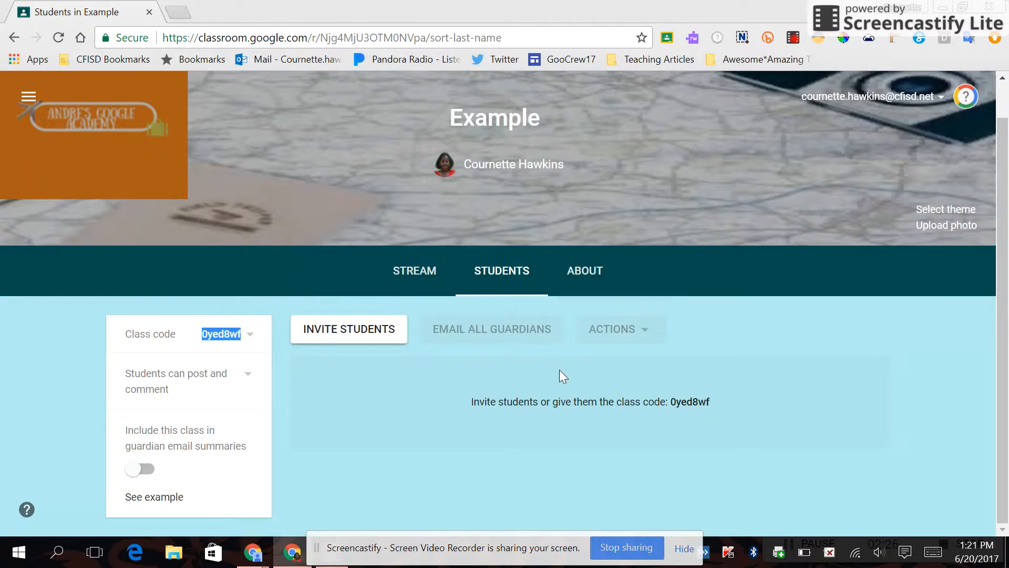
Step: Create an announcement in the class stream with the text "Welcome to this class"
left_click(411, 274)
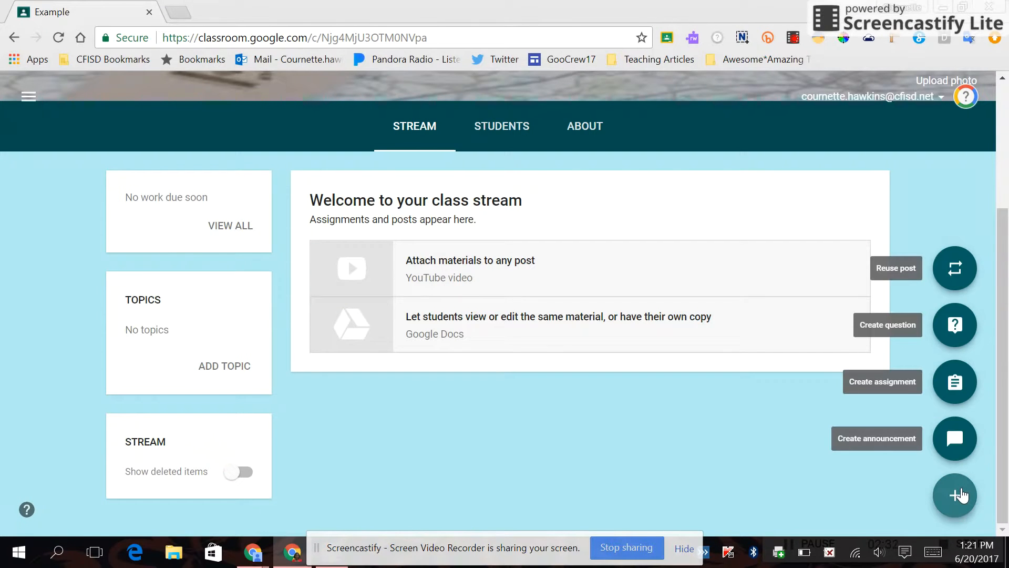
left_click(953, 450)
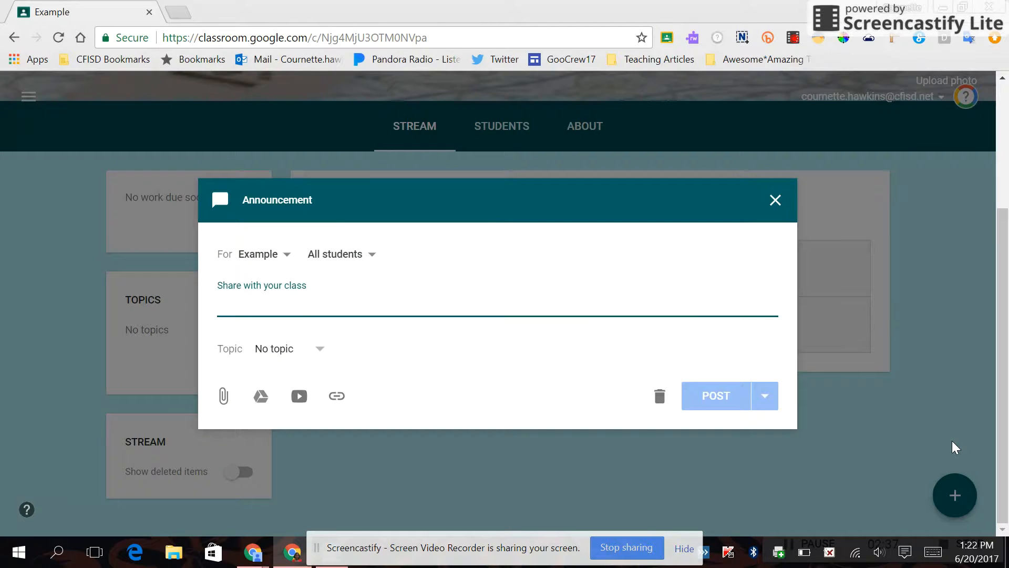
type("Welcome")
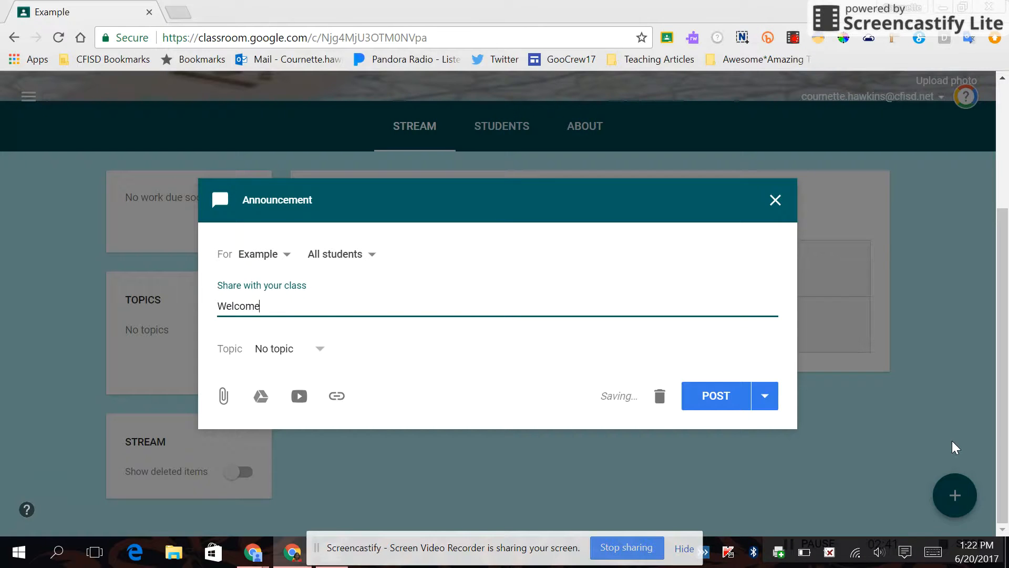
type(" to this class")
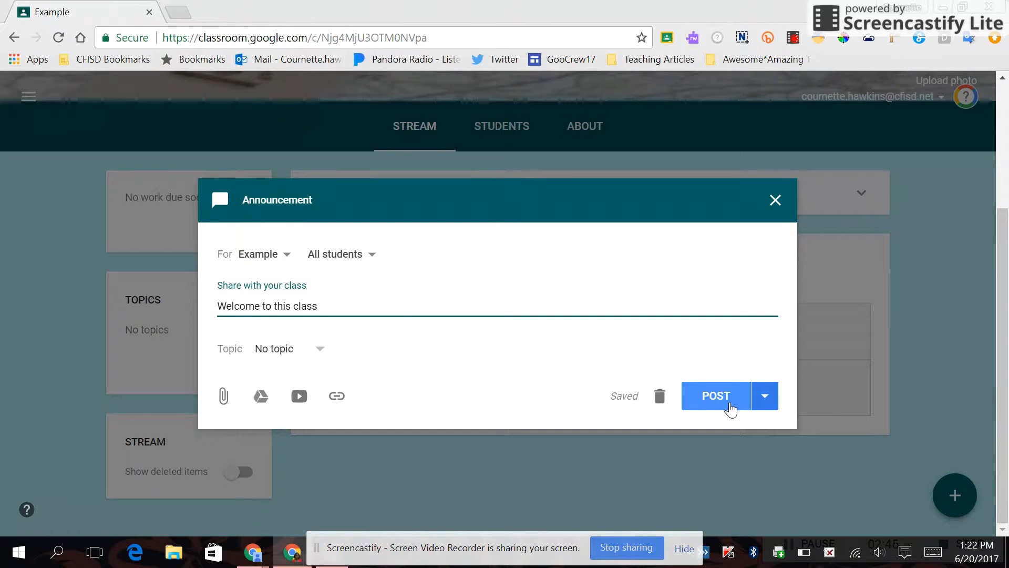
Step: Check the announcement's student and topic choices, keep All students and No topic, and post it
left_click(366, 256)
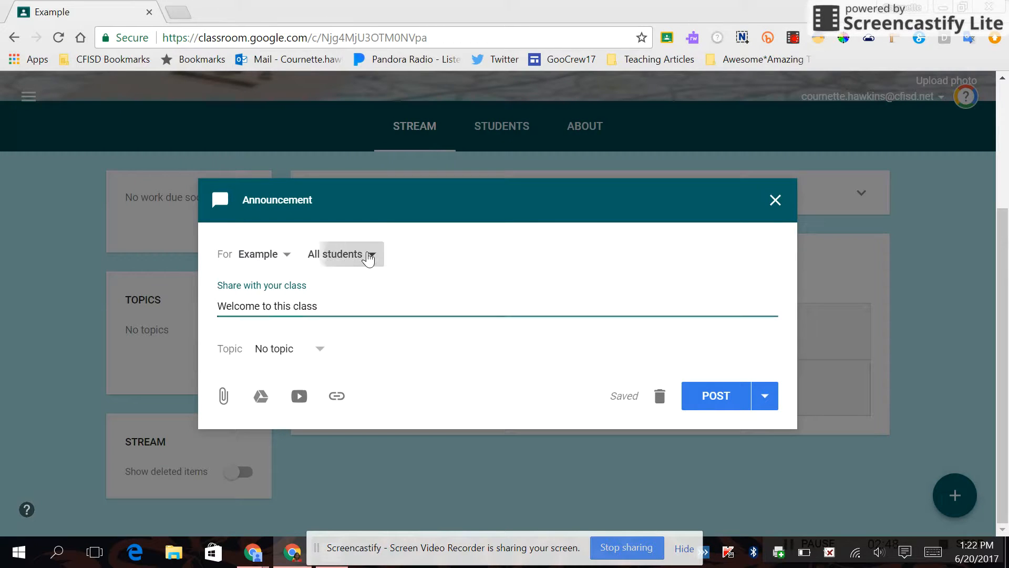
left_click(370, 258)
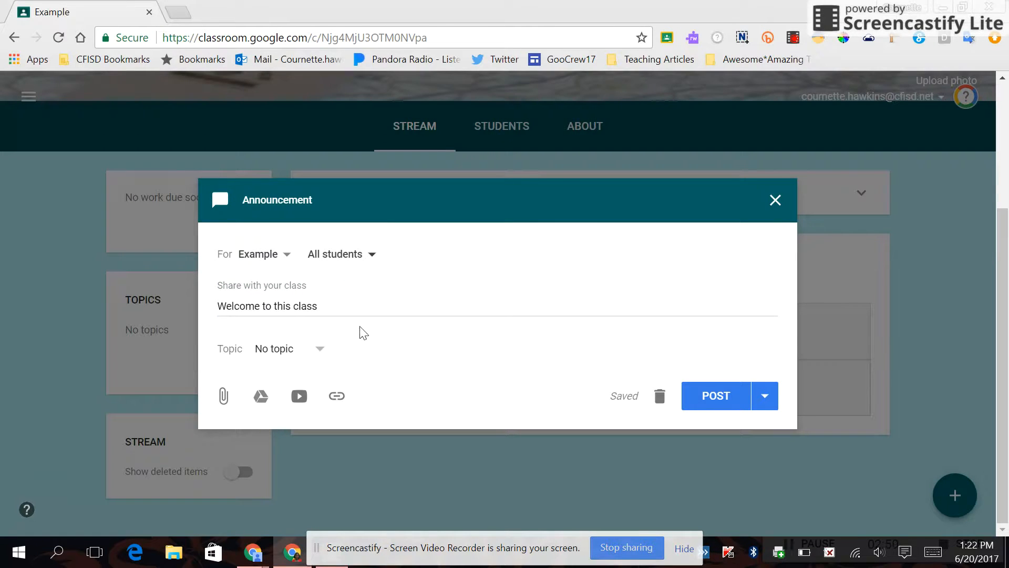
left_click(320, 351)
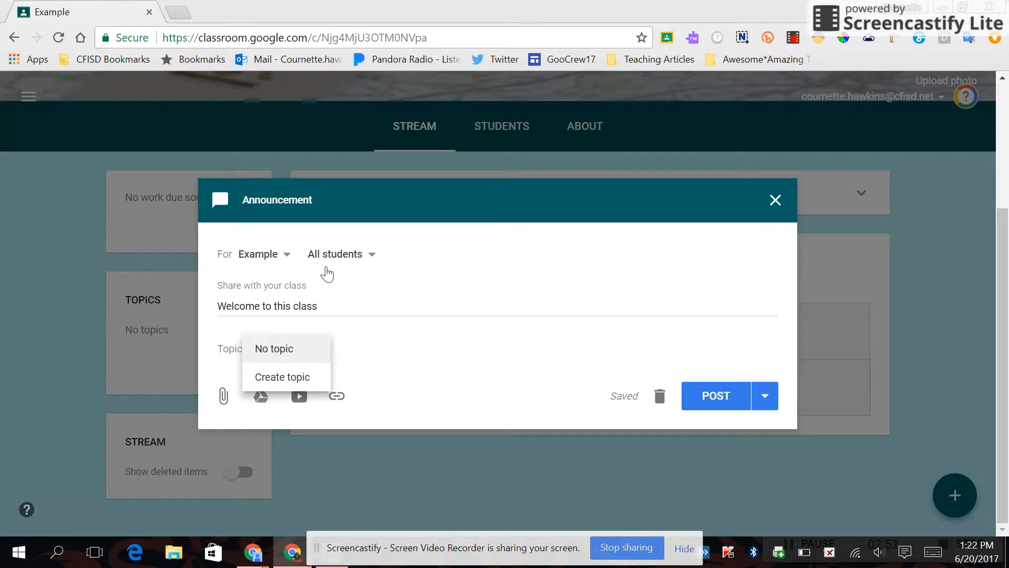
left_click(389, 357)
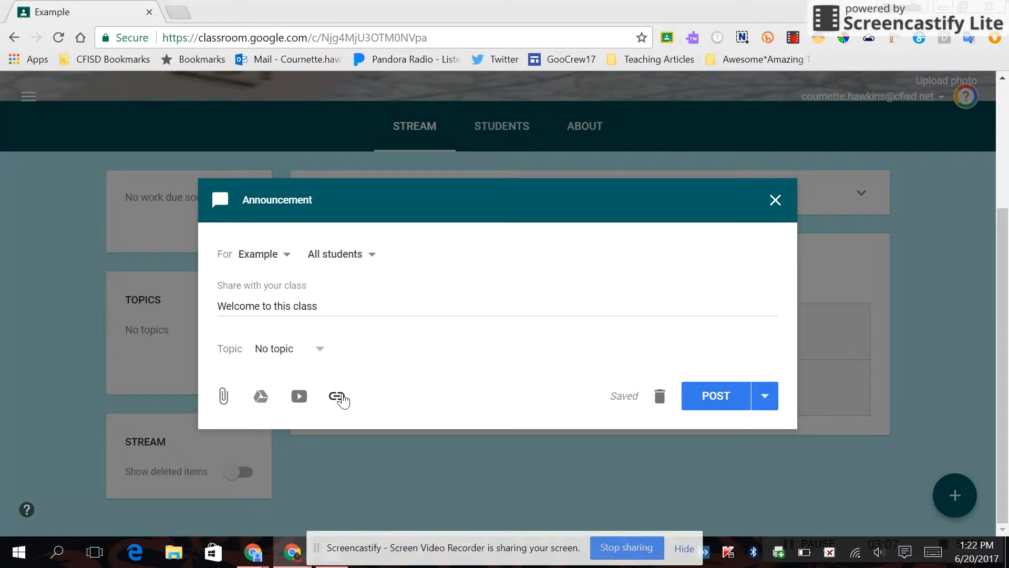
left_click(723, 396)
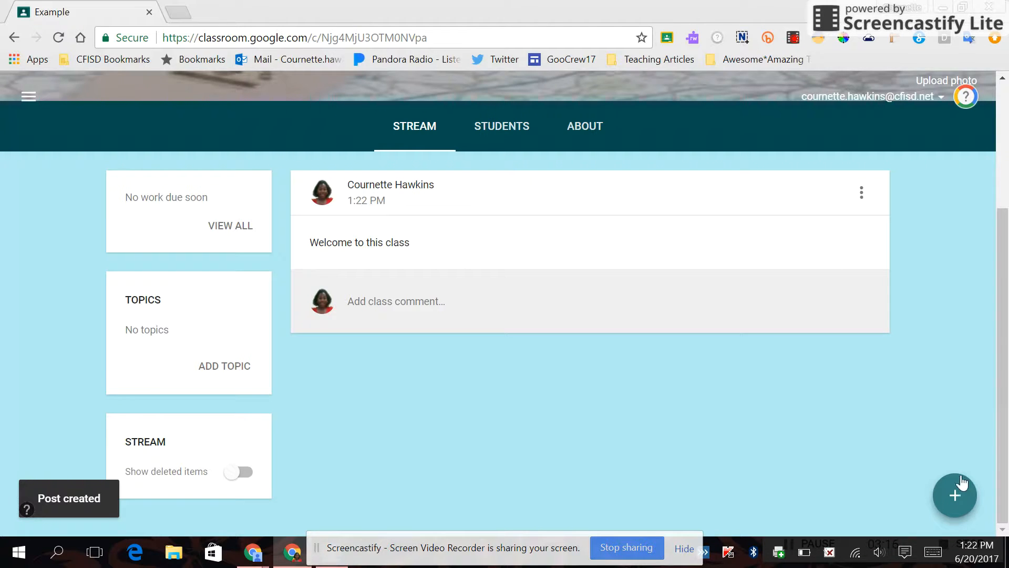
Step: Create a new assignment in the class stream titled "Sample Assignment"
left_click(962, 496)
left_click(954, 384)
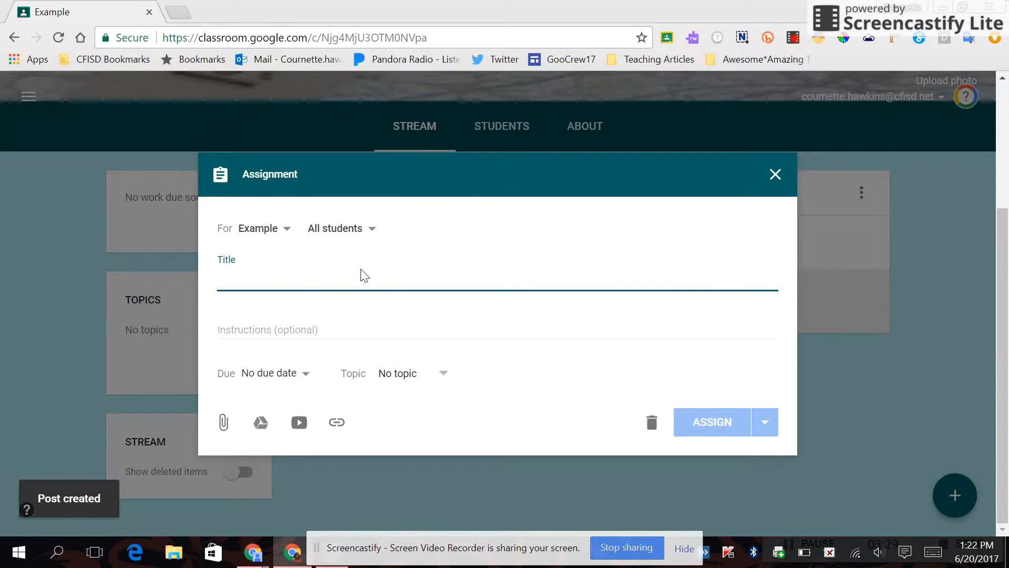
type("S")
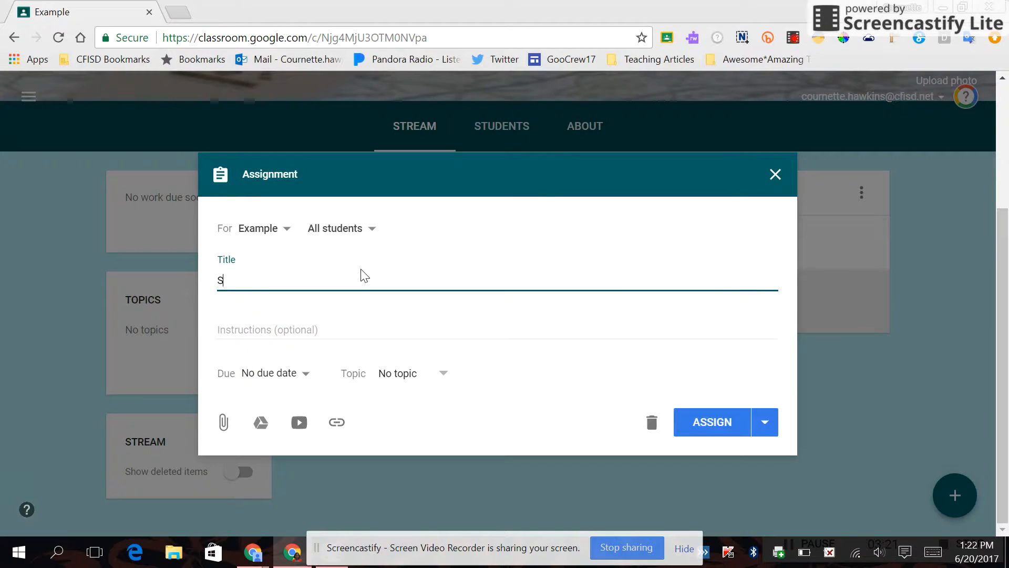
type("ample Assignment")
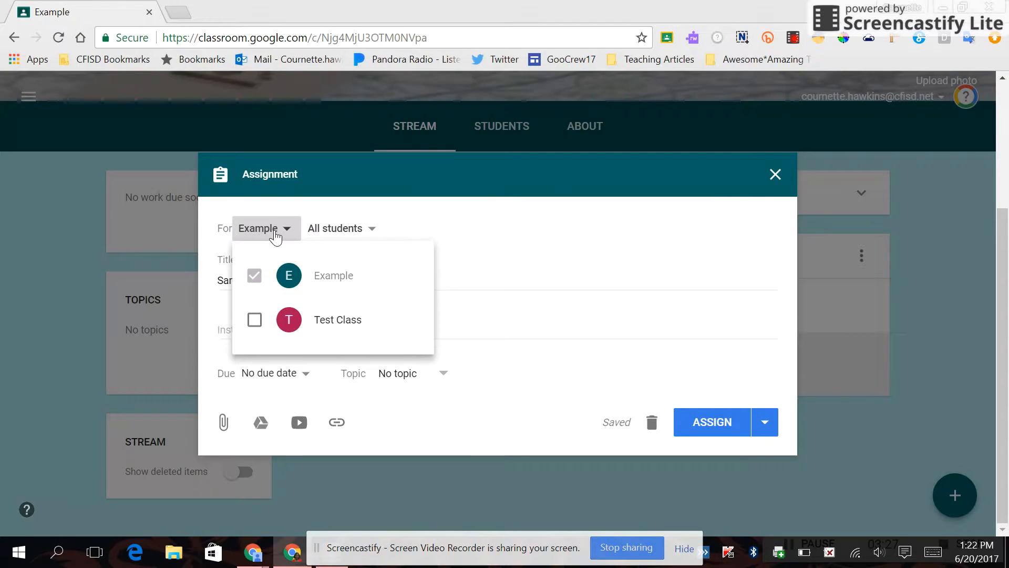
Step: Review the assignment's class and student choices and its optional instructions without changing them
left_click(275, 235)
left_click(364, 233)
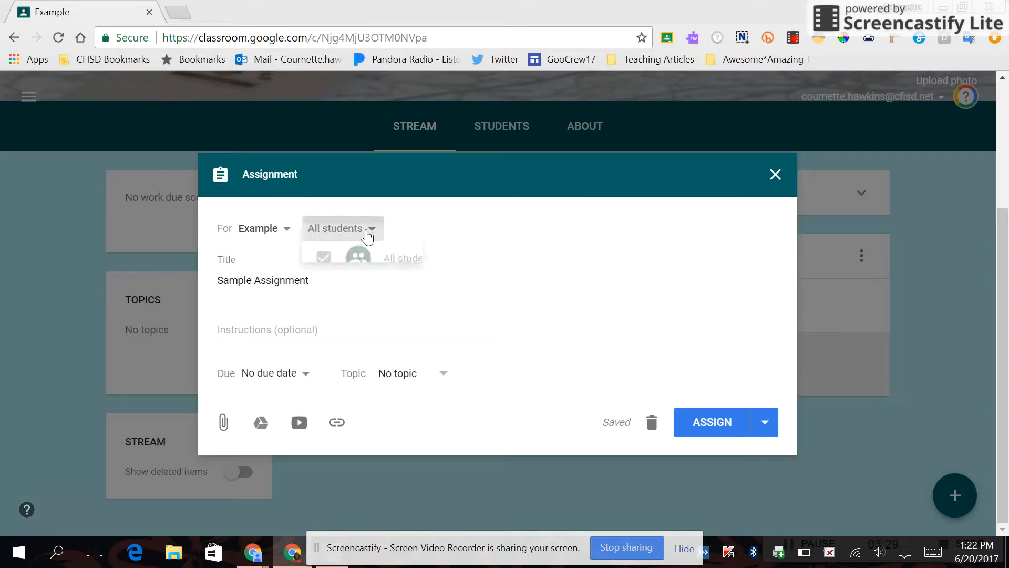
left_click(365, 232)
left_click(314, 322)
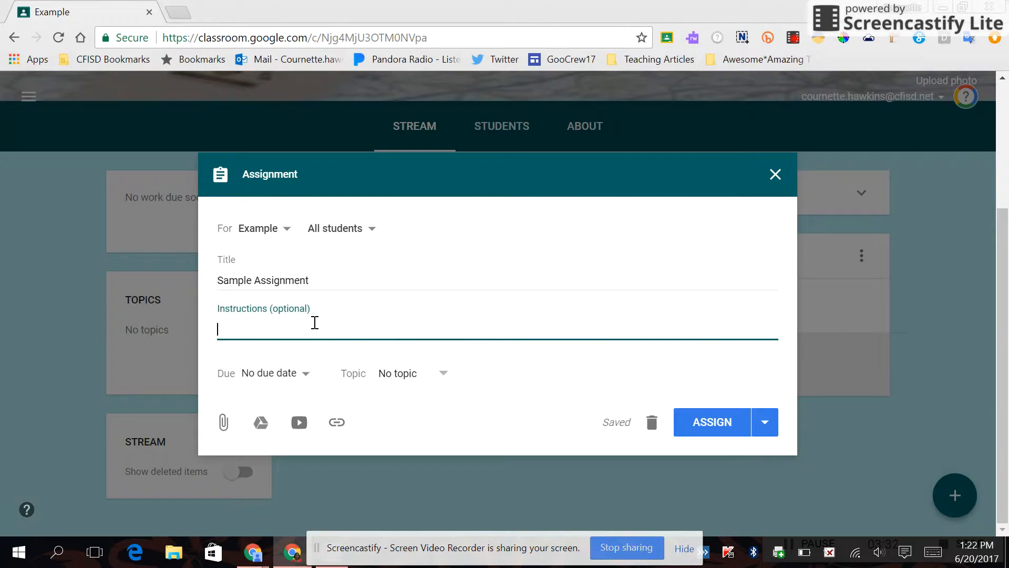
Step: Set the assignment's due date to Jun 21, 2017
left_click(309, 374)
left_click(390, 434)
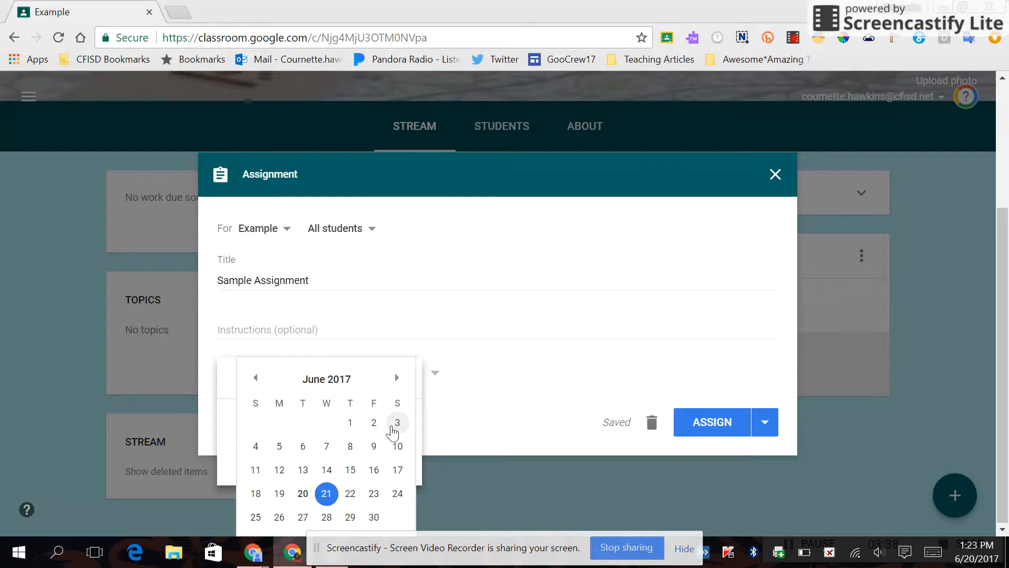
left_click(483, 493)
Step: Check the assignment's topic and due date and time options, leave them as set, and assign it to all students
left_click(435, 381)
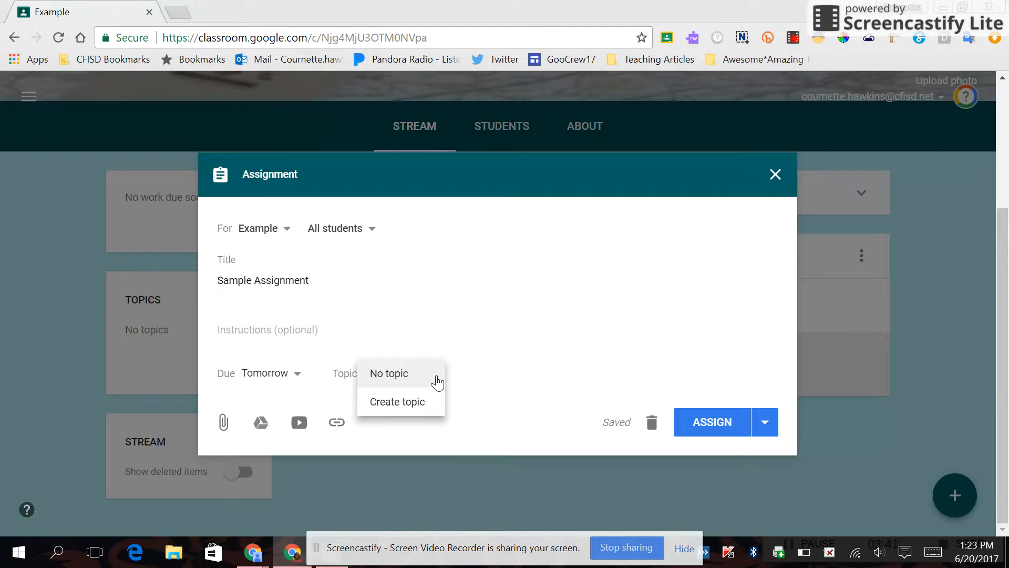
left_click(297, 382)
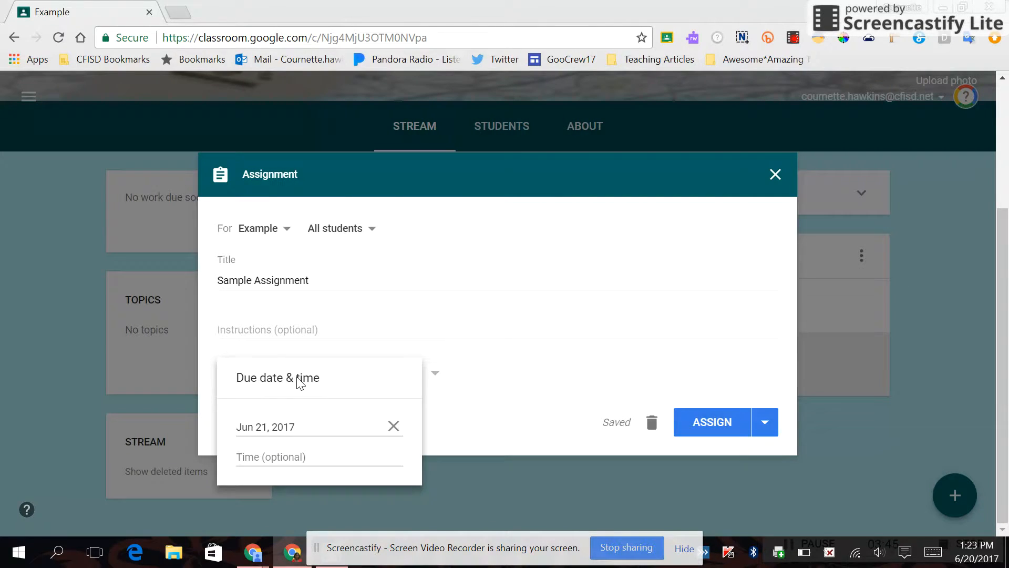
left_click(438, 463)
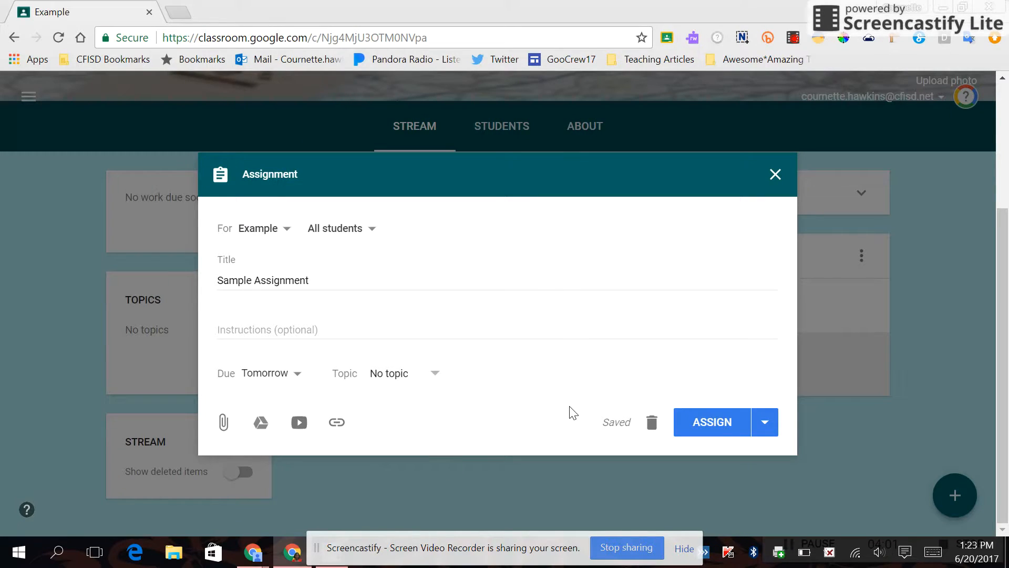
left_click(697, 423)
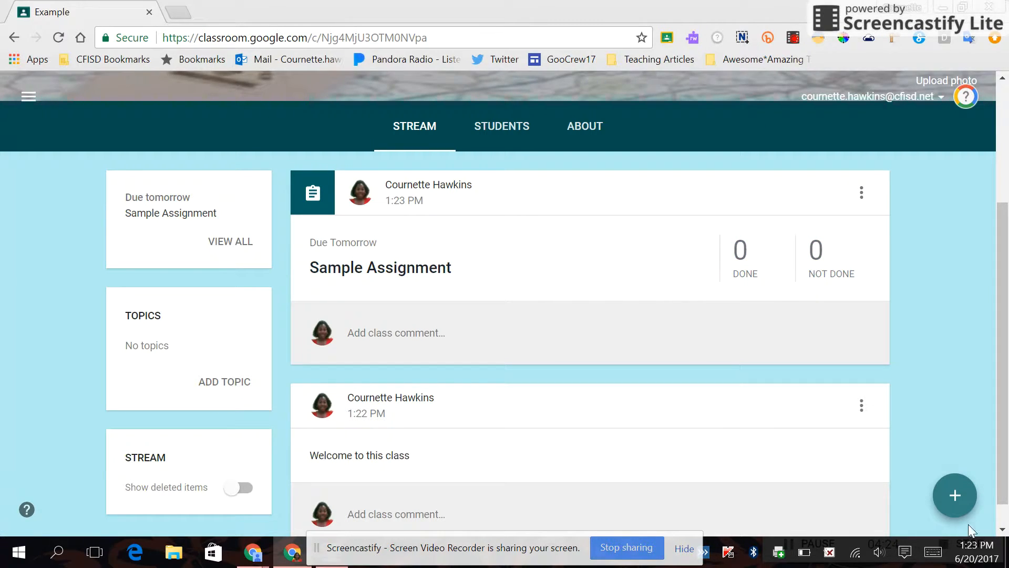
Step: Start a new question in the stream and attach the YouTube video "Reading Practice For Kids | 40 Mins Compilation", searching for "reading practice"
mouse_move(954, 490)
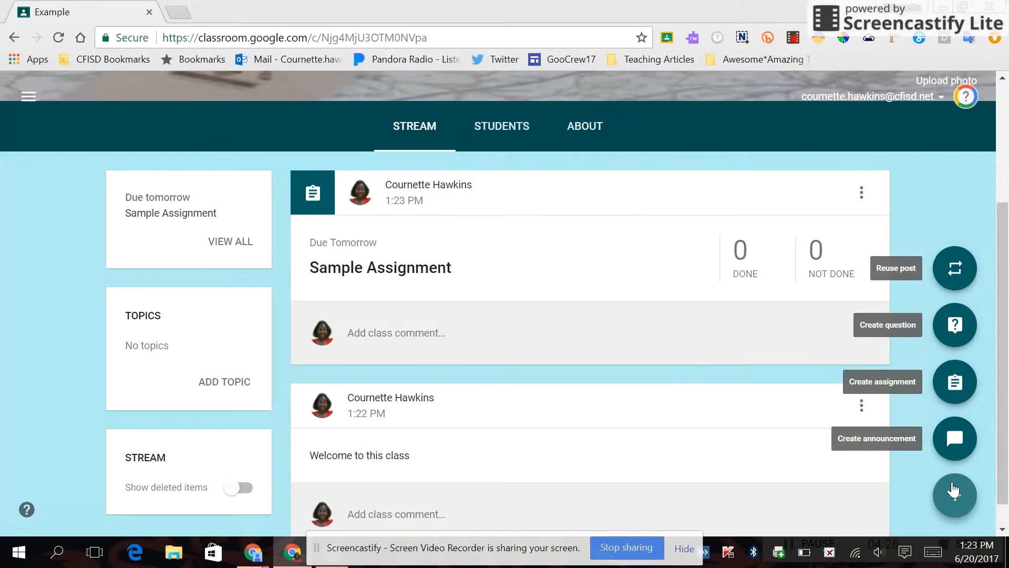
left_click(957, 321)
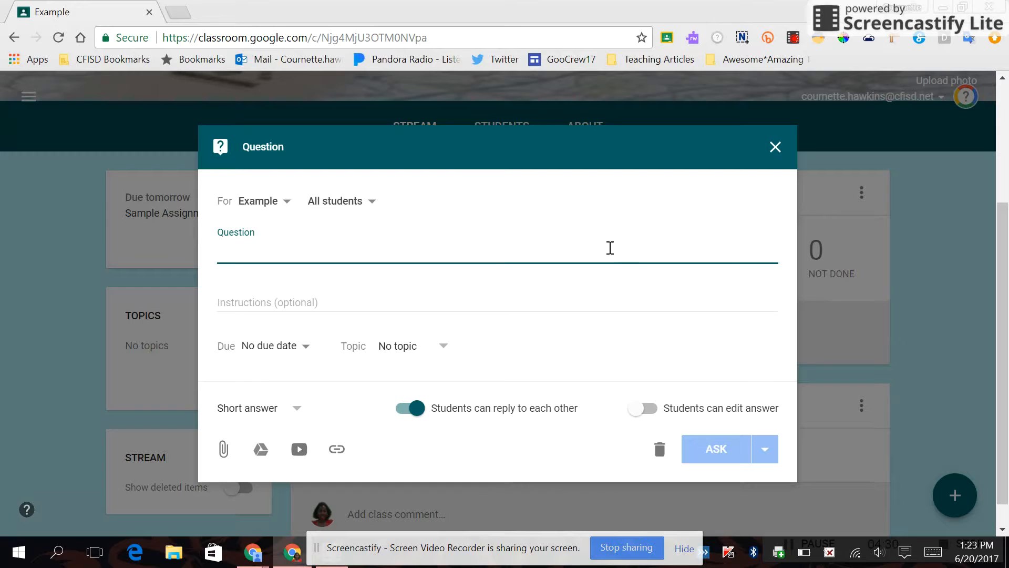
left_click(301, 450)
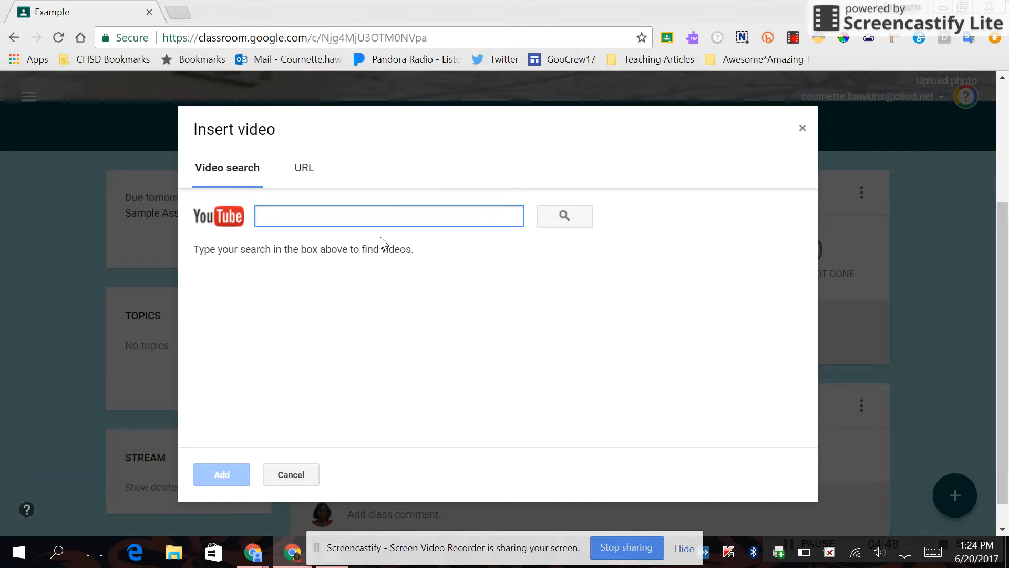
type("reading practice")
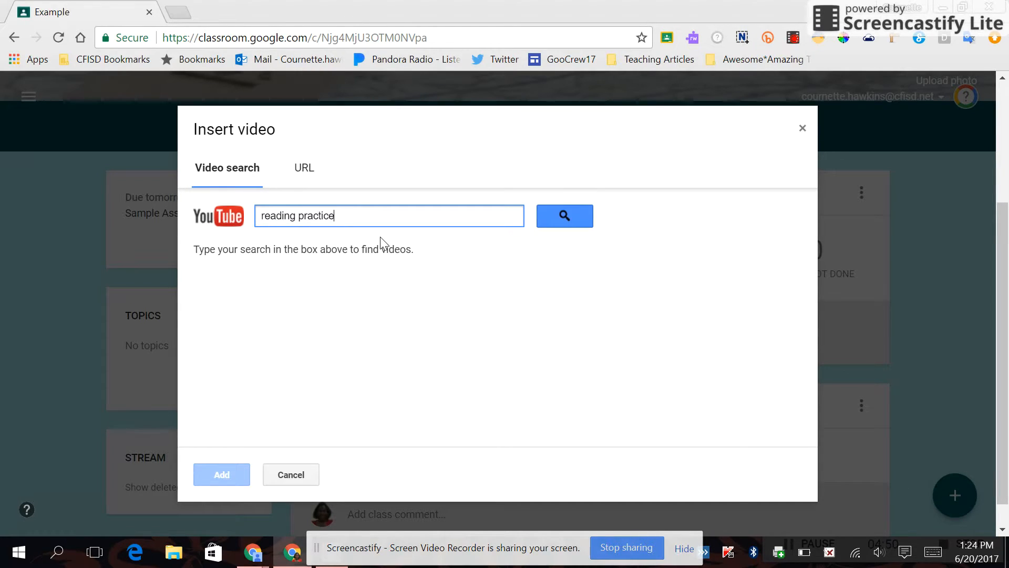
key("Return")
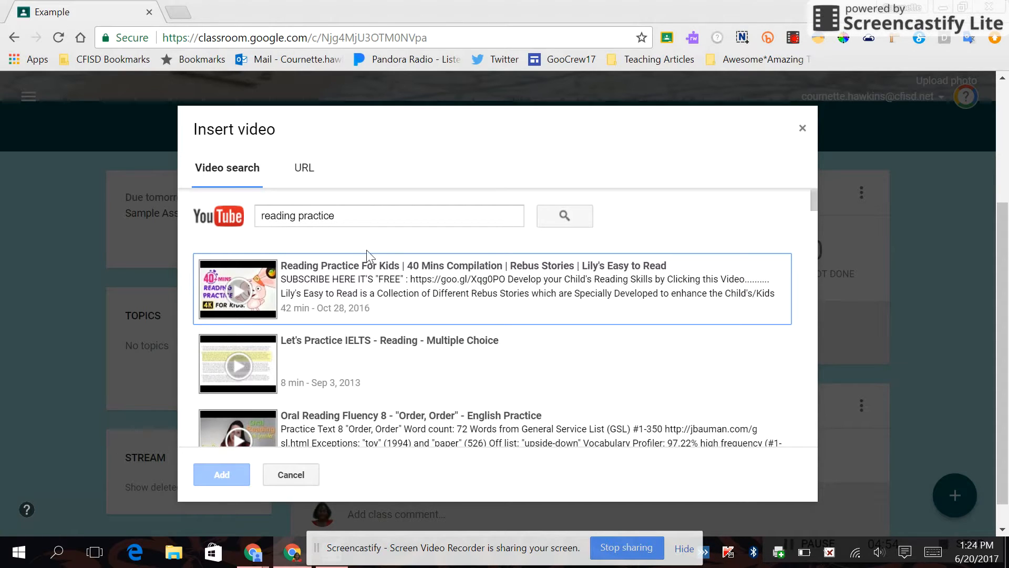
left_click(352, 269)
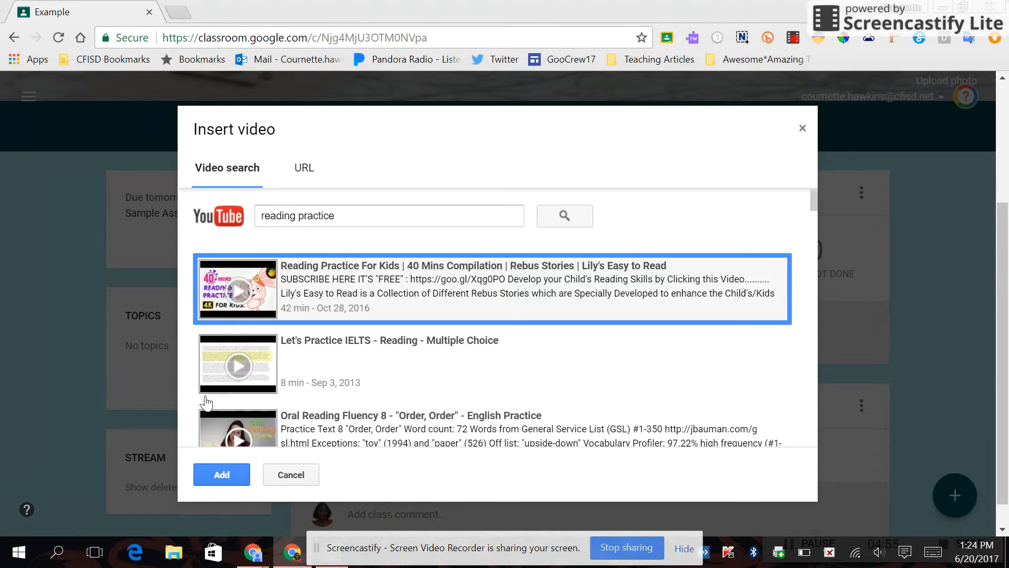
left_click(233, 477)
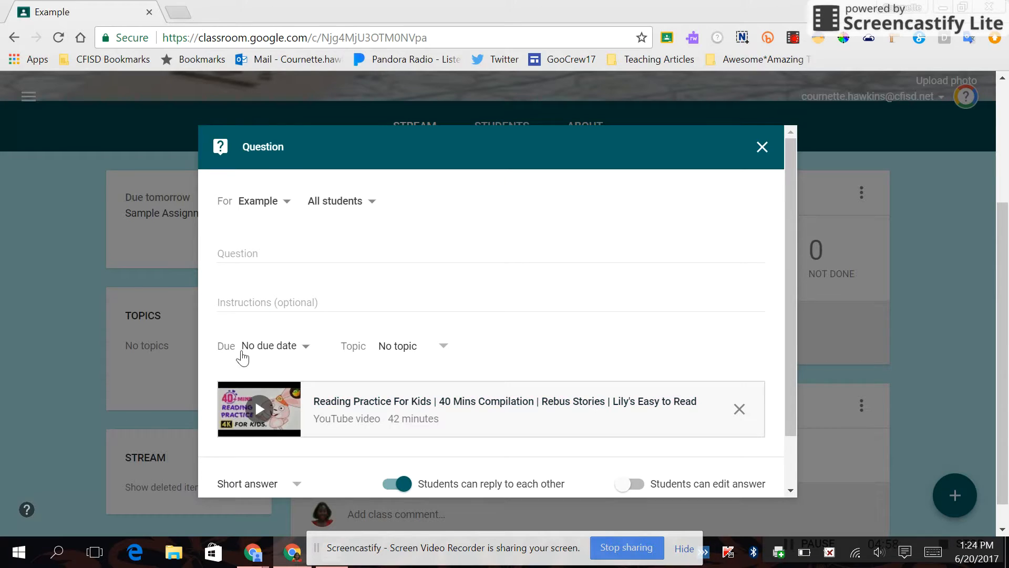
Step: Enter the question "Who was the main character?" and set its due date to June 21, 2017
left_click(257, 248)
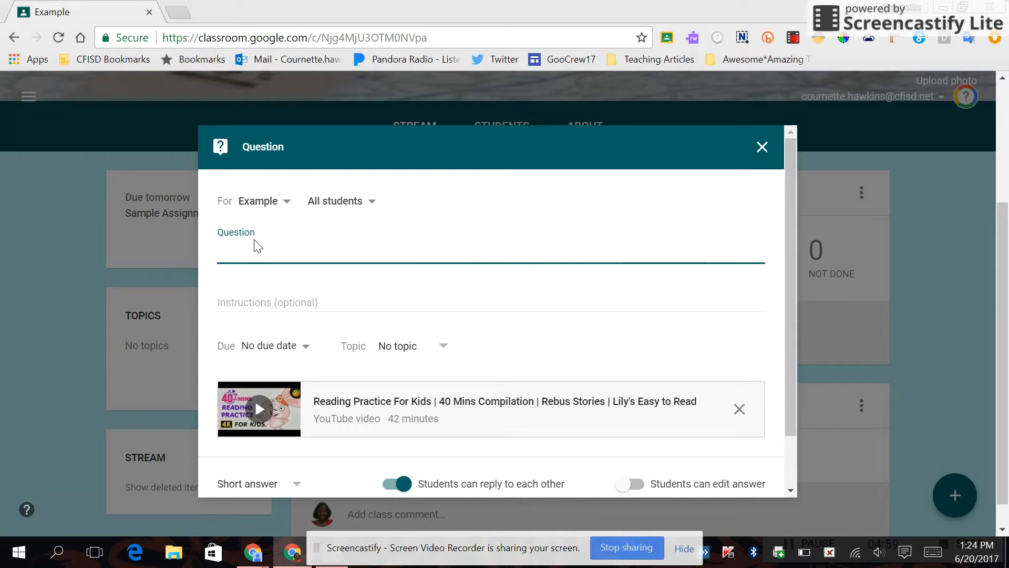
type("Who was the main character?")
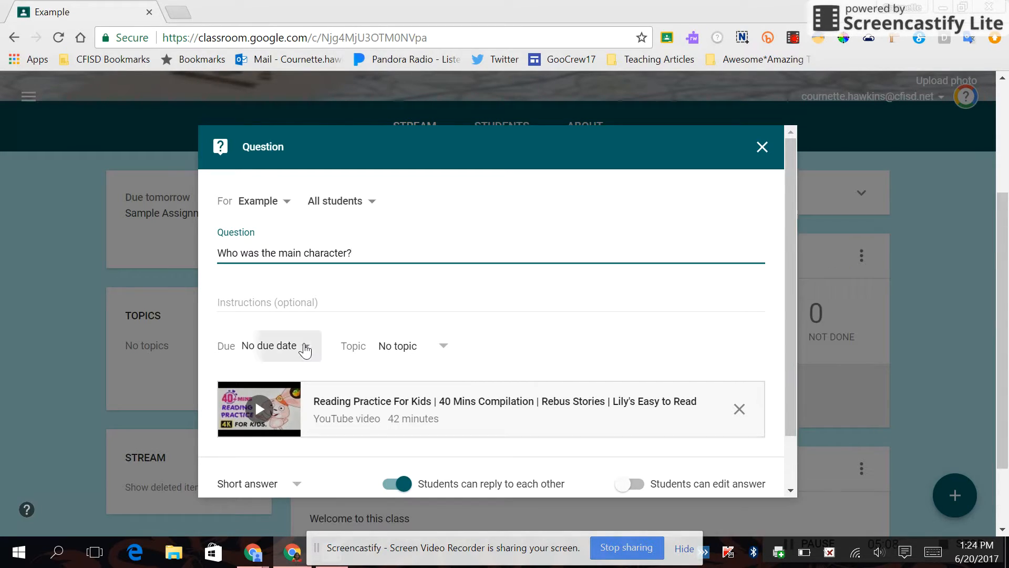
left_click(305, 348)
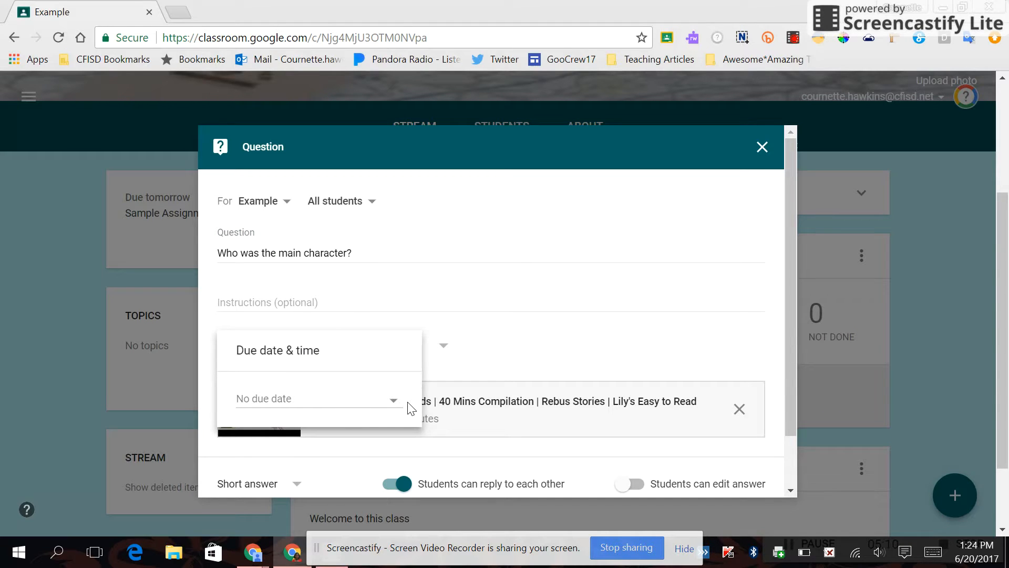
left_click(394, 402)
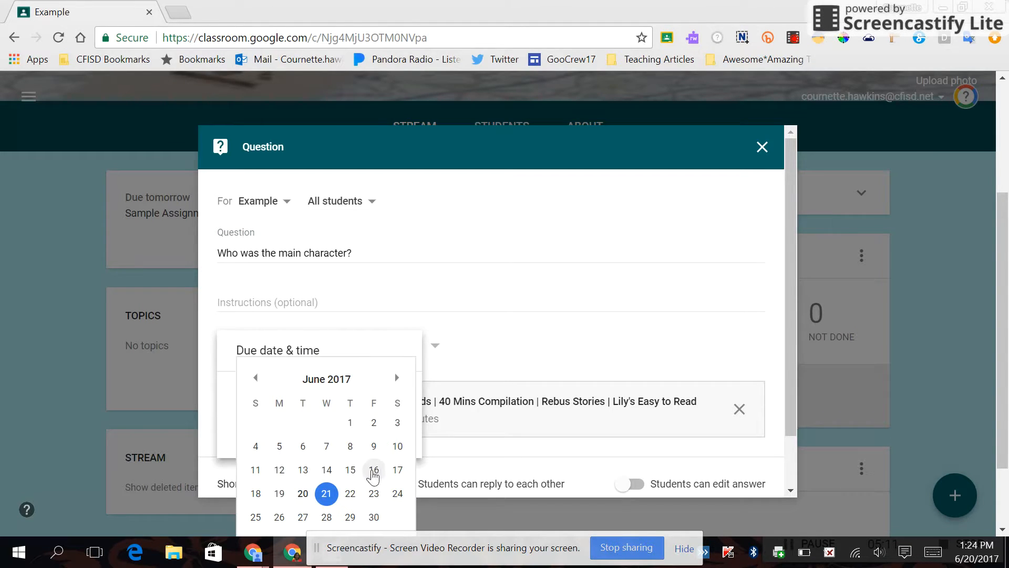
left_click(549, 322)
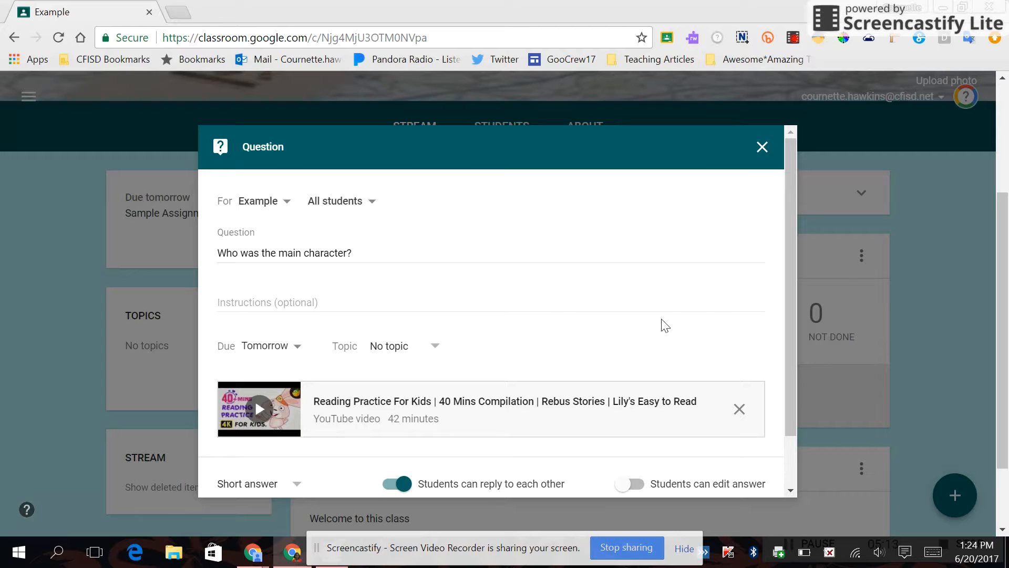
Step: Keep the question as short answer, disallow student replies to each other, allow students to edit their answer, and ask it
left_click_drag(787, 316, 797, 371)
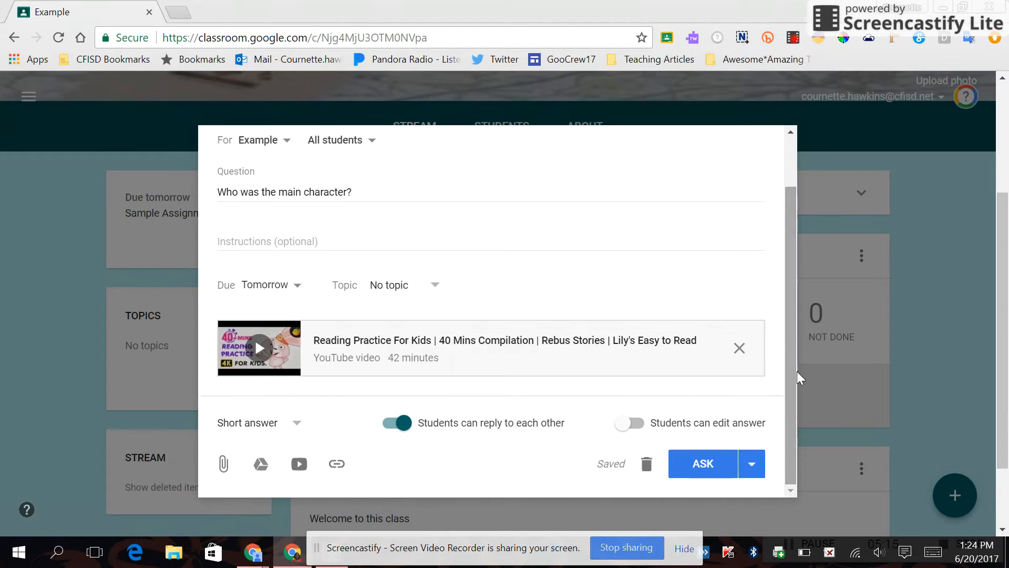
left_click(297, 424)
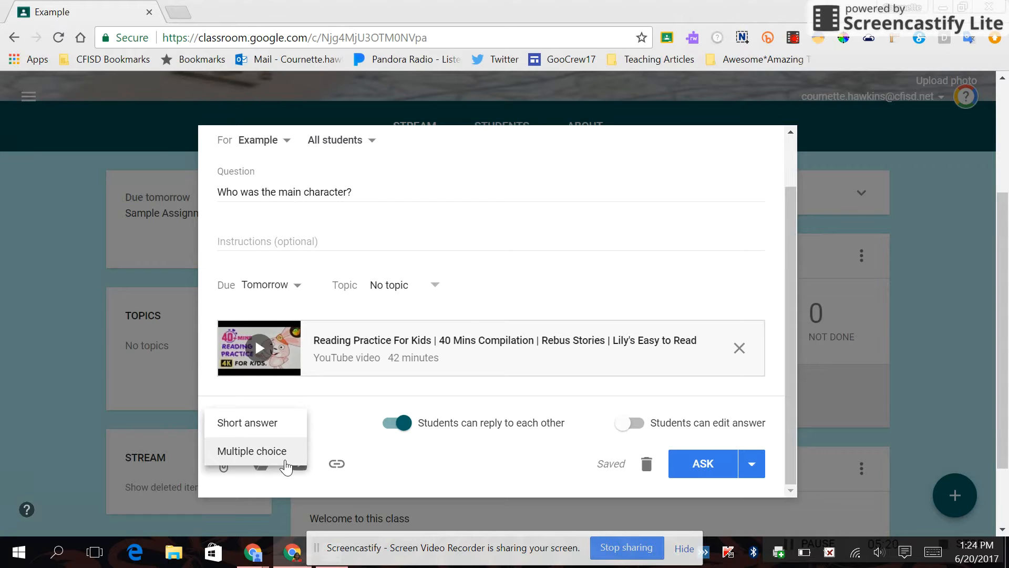
left_click(273, 430)
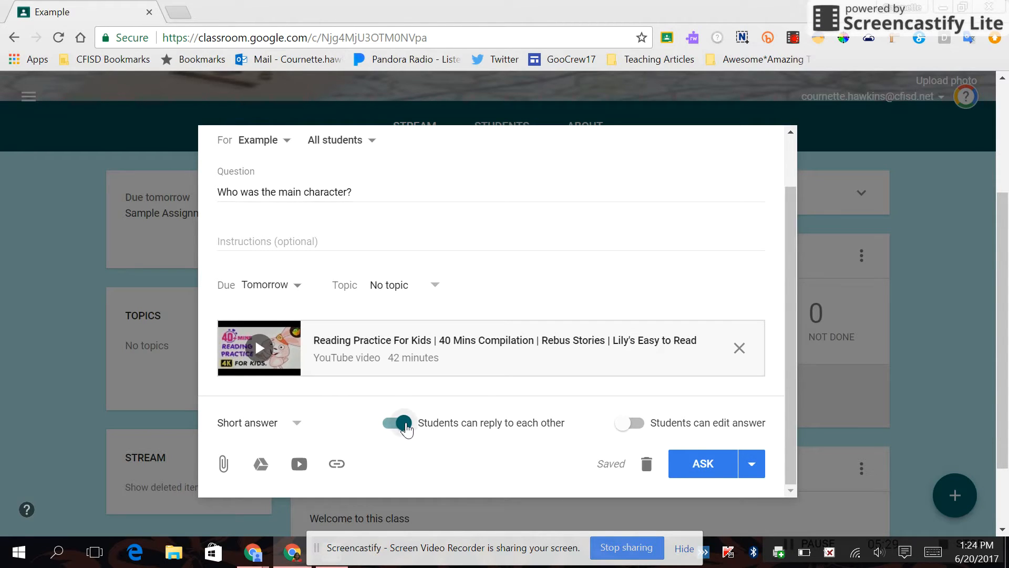
left_click(391, 425)
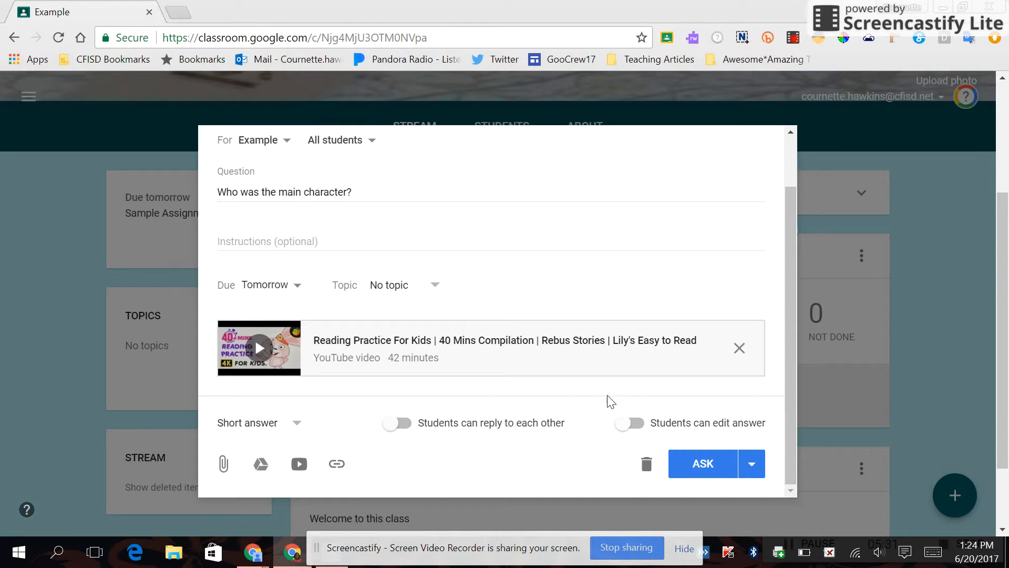
left_click(638, 428)
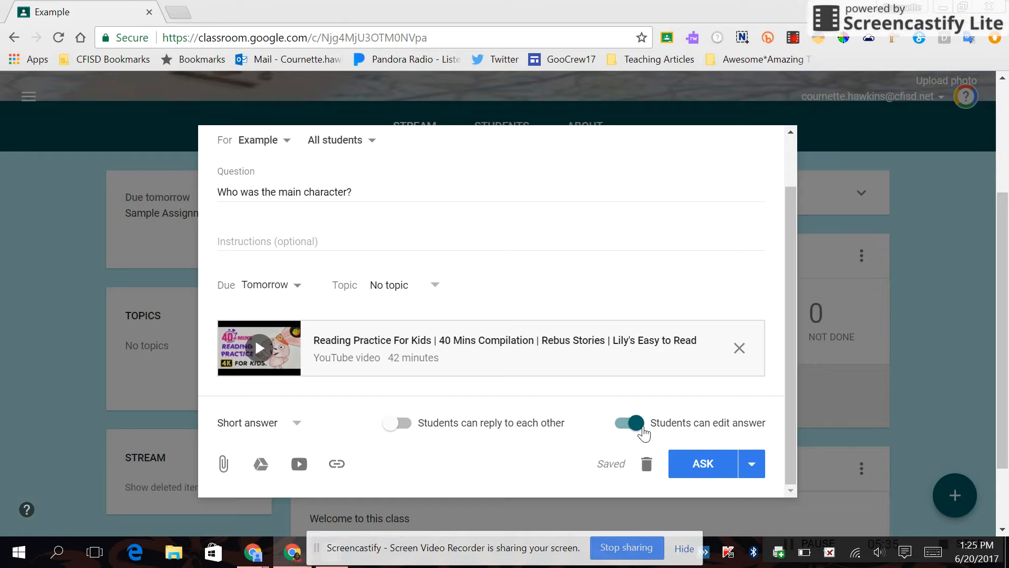
left_click(697, 459)
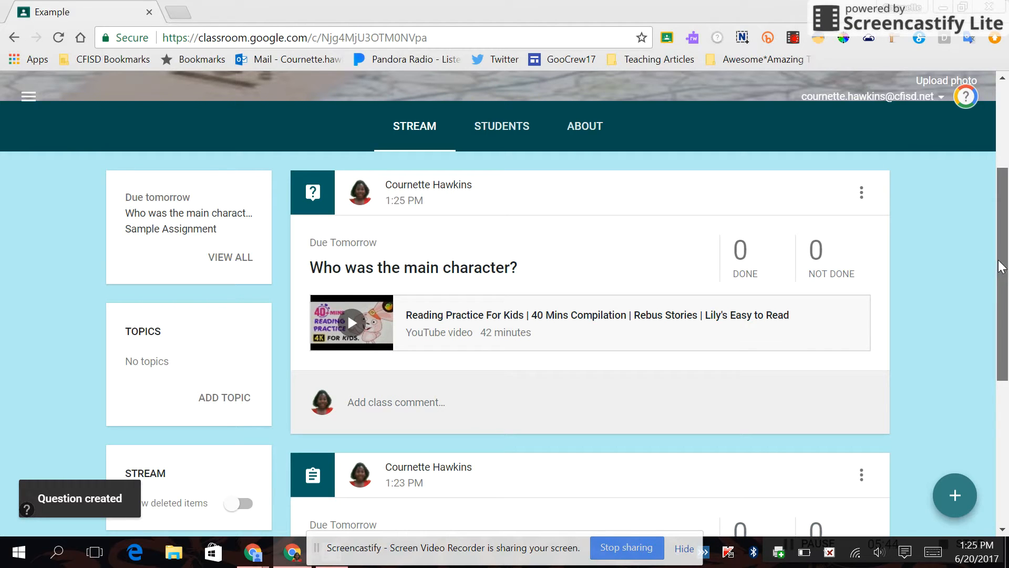
Step: Create another question in the stream with the text "Which charcter was your favorite?"
mouse_move(1002, 271)
left_mouse_down()
mouse_move(1007, 380)
mouse_move(1005, 285)
mouse_move(990, 277)
left_mouse_up()
left_click(957, 495)
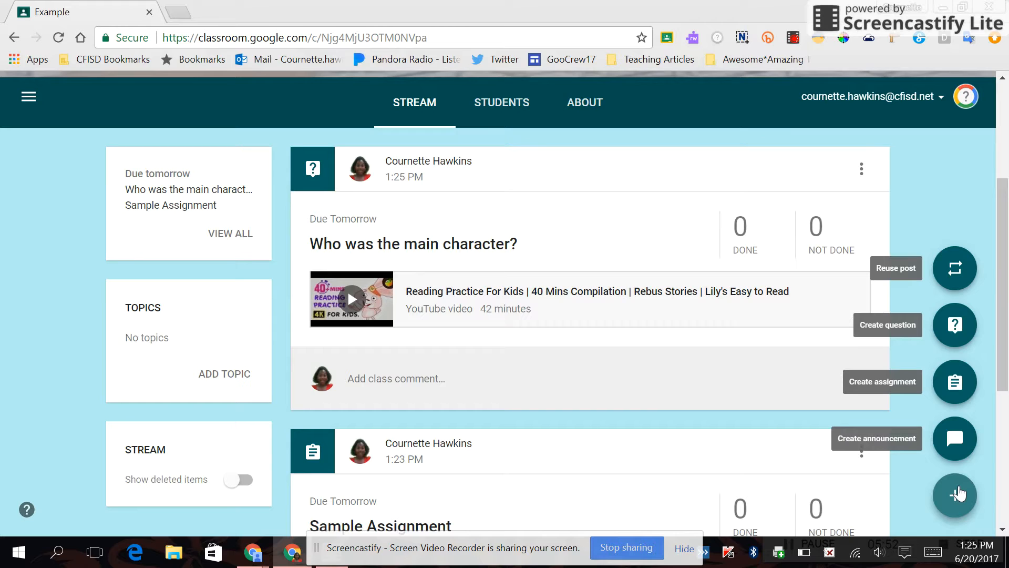
left_click(955, 329)
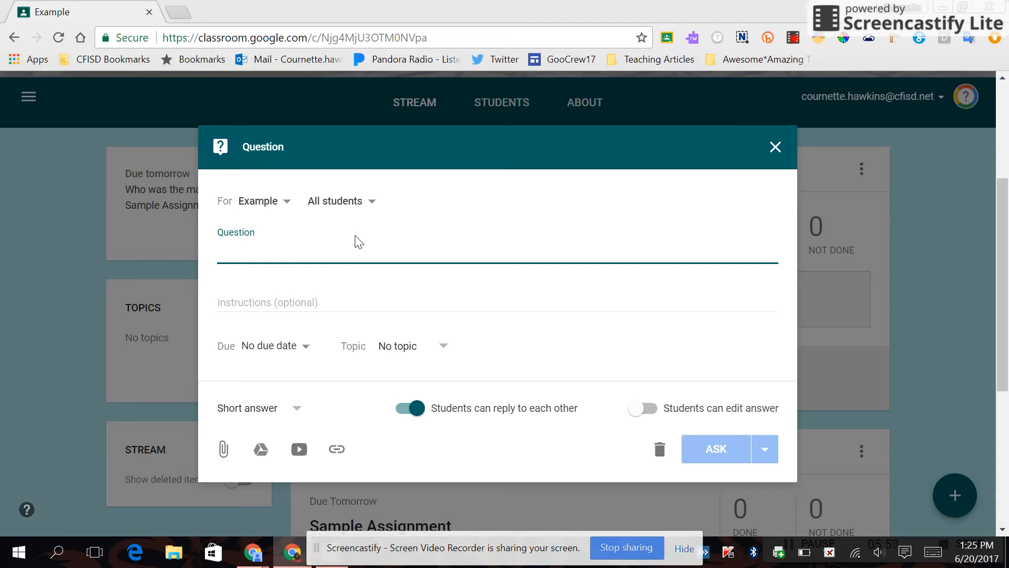
type("Whi")
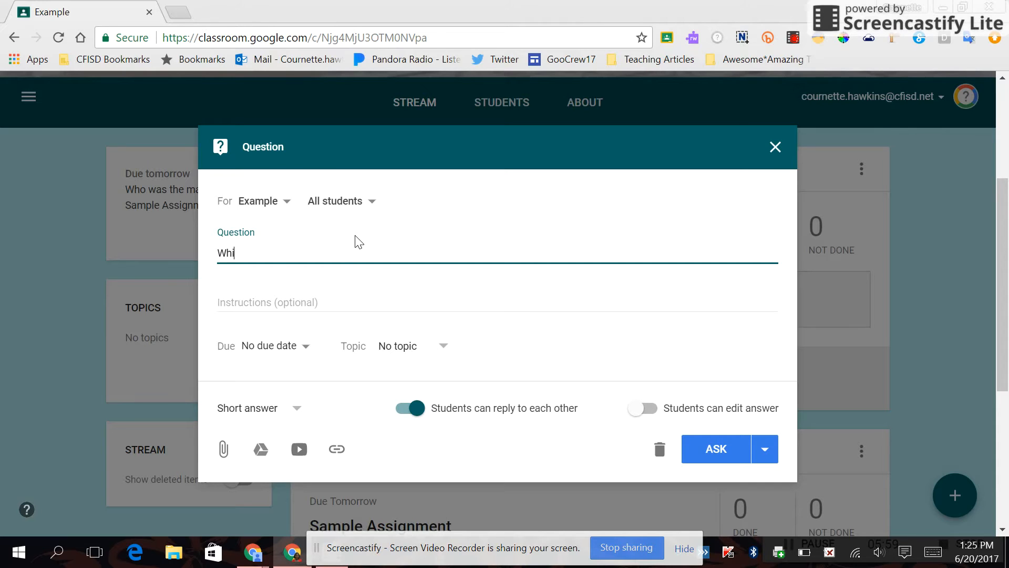
type("ch charcte")
key("BackSpace")
key("BackSpace")
type("ter ")
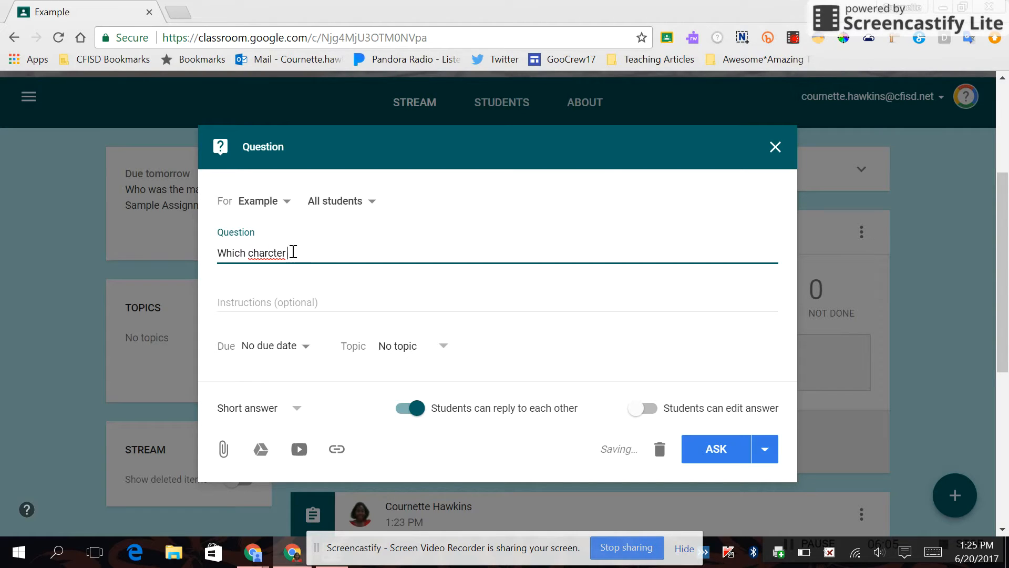
type("was your favorite?")
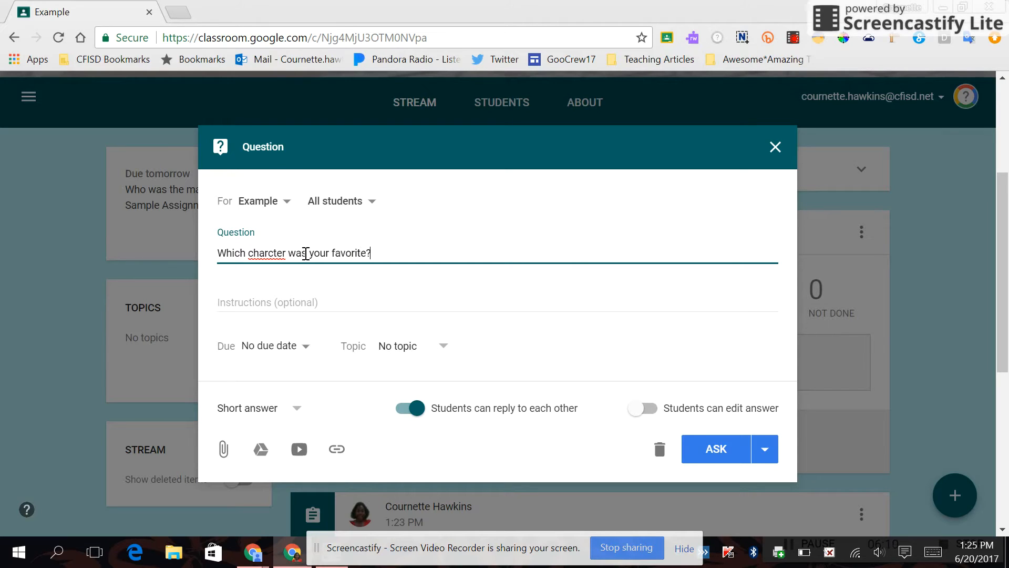
Step: Correct the misspelled word "charcter" in the question to the suggested spelling "character"
right_click(279, 253)
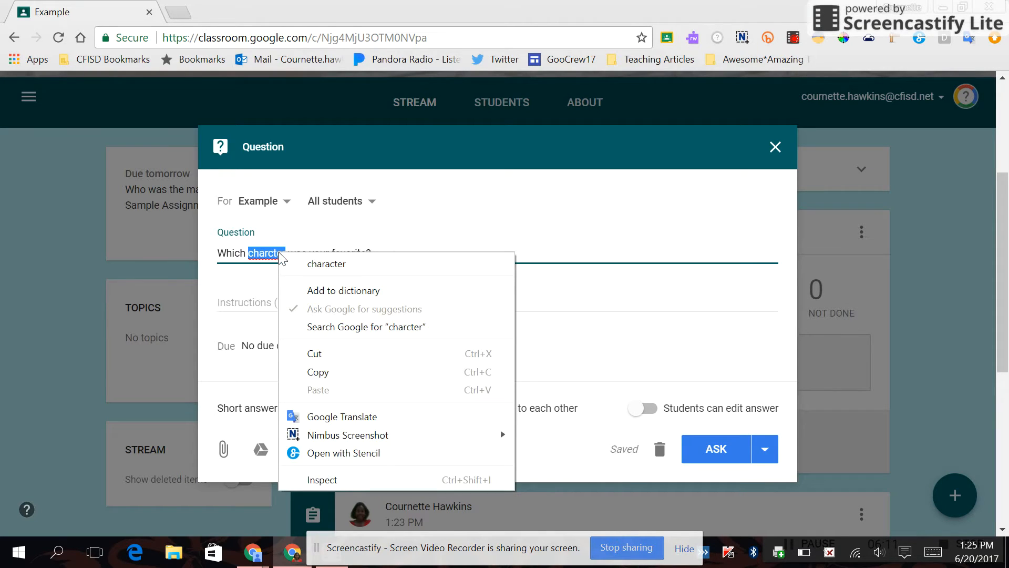
left_click(294, 264)
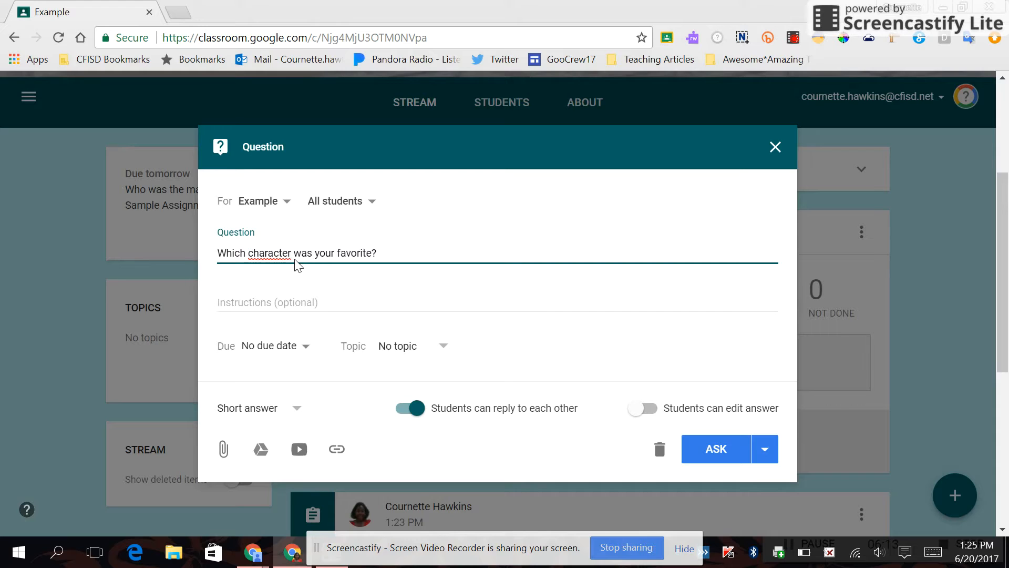
right_click(274, 255)
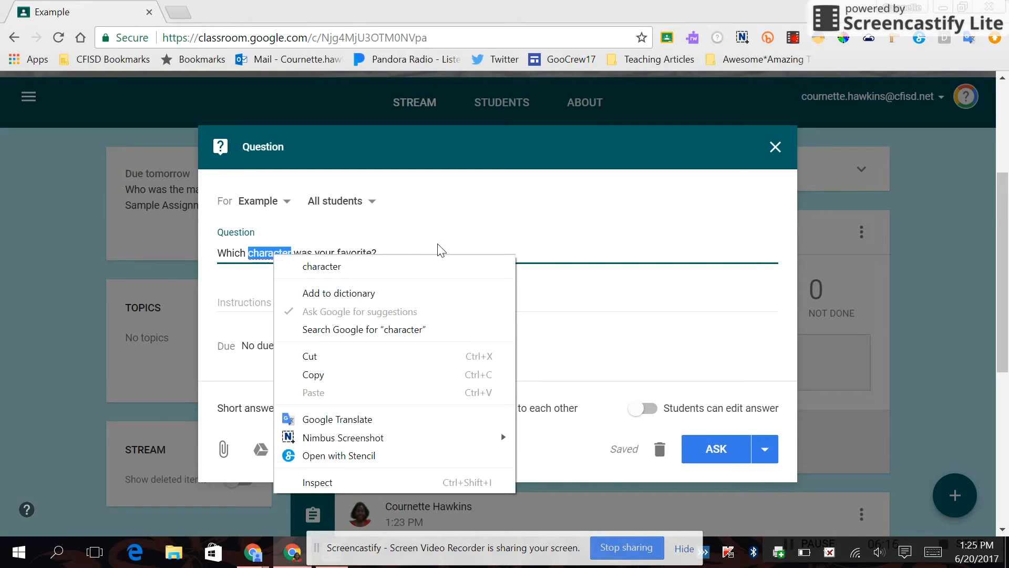
left_click(483, 243)
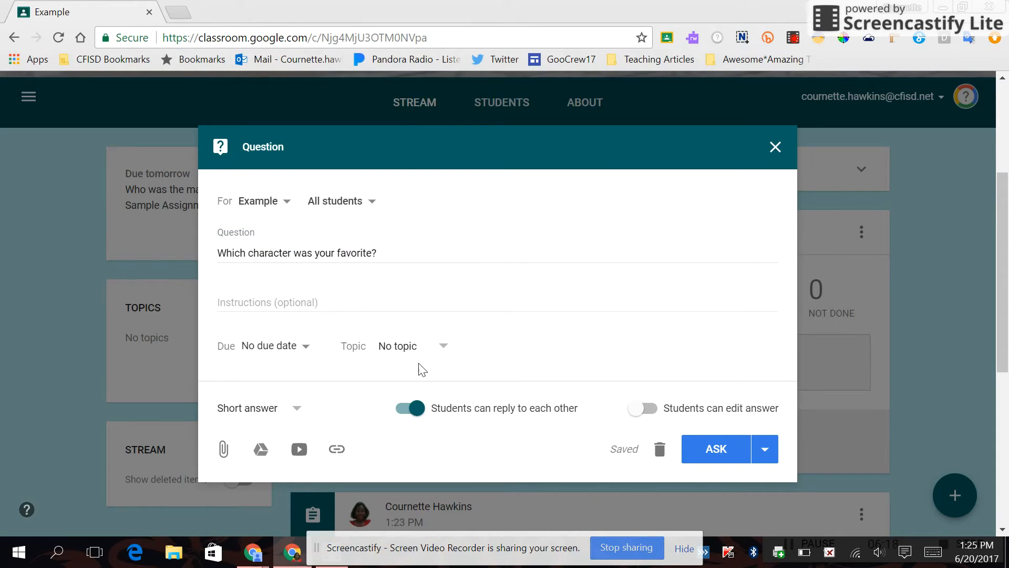
Step: Change the question type to multiple choice and enter "Betty" and "Lucy" as the first two answer options
left_click(303, 408)
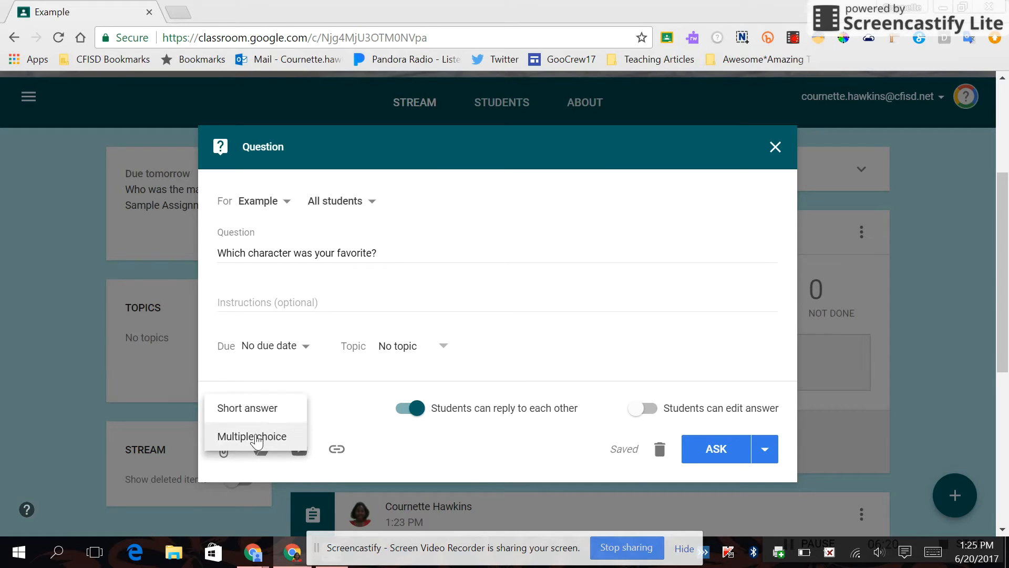
left_click(256, 442)
left_click(259, 443)
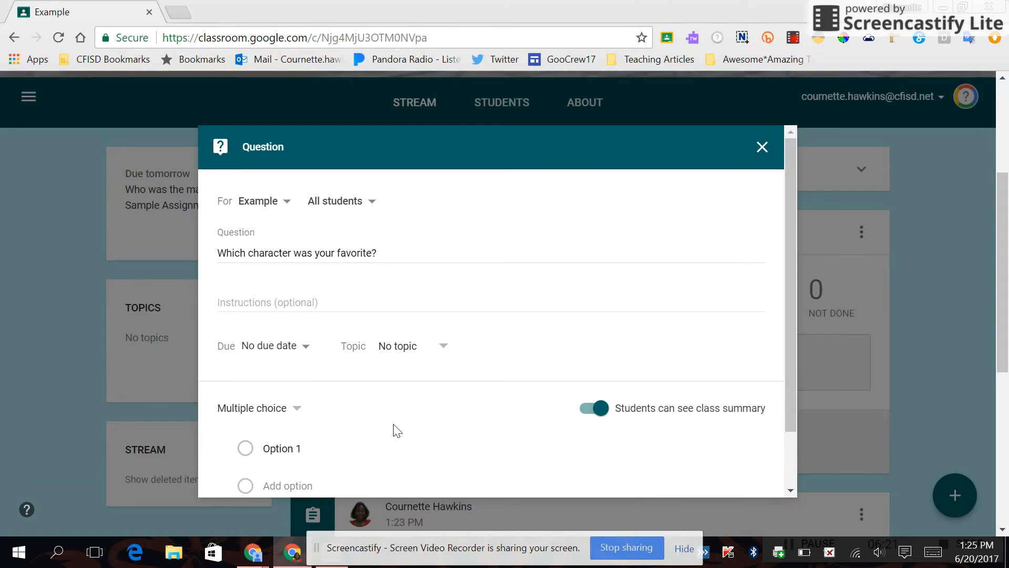
left_click(340, 444)
type("Betty")
key("Return")
type("Lu")
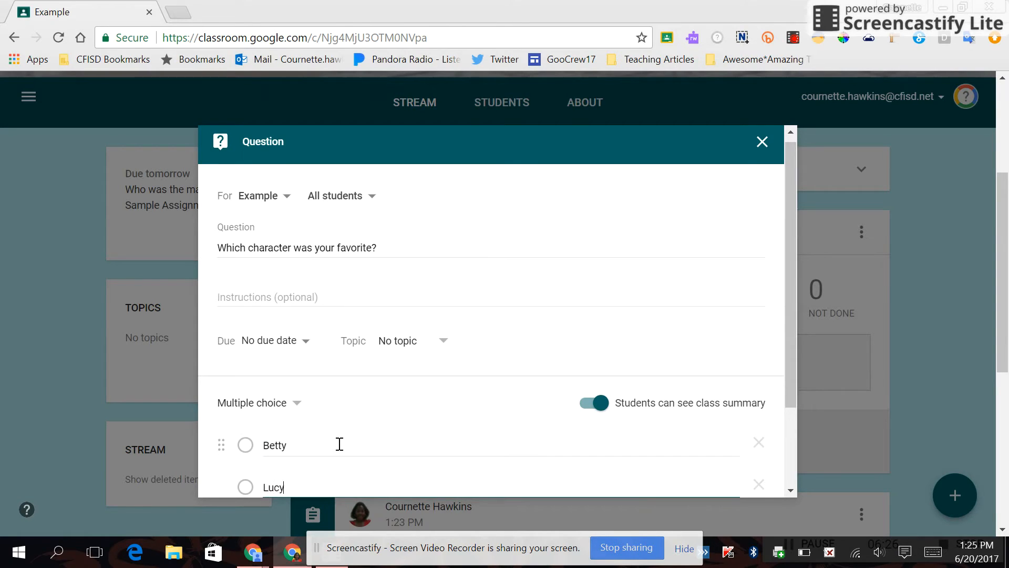
type("cy")
key("Tab")
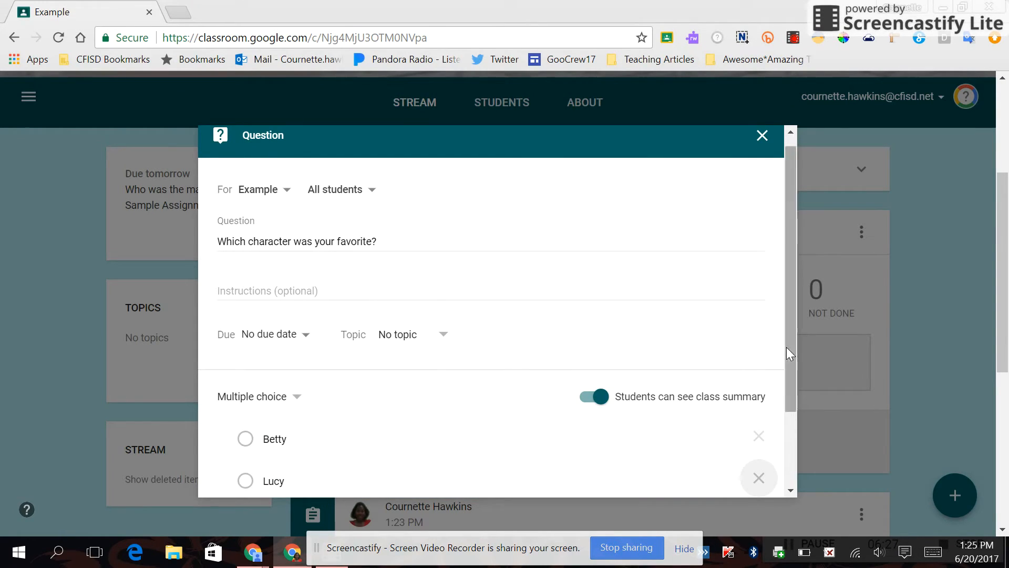
Step: Add "Dave" as the third answer option and ask the multiple-choice question
scroll(786, 346, "down", 2)
double_click(343, 440)
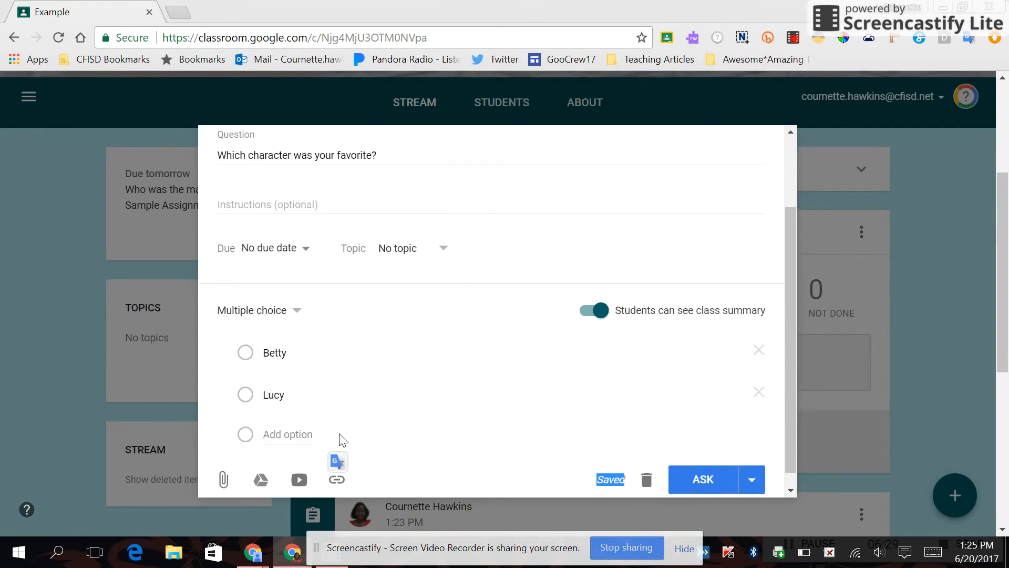
left_click(282, 435)
type("Dave")
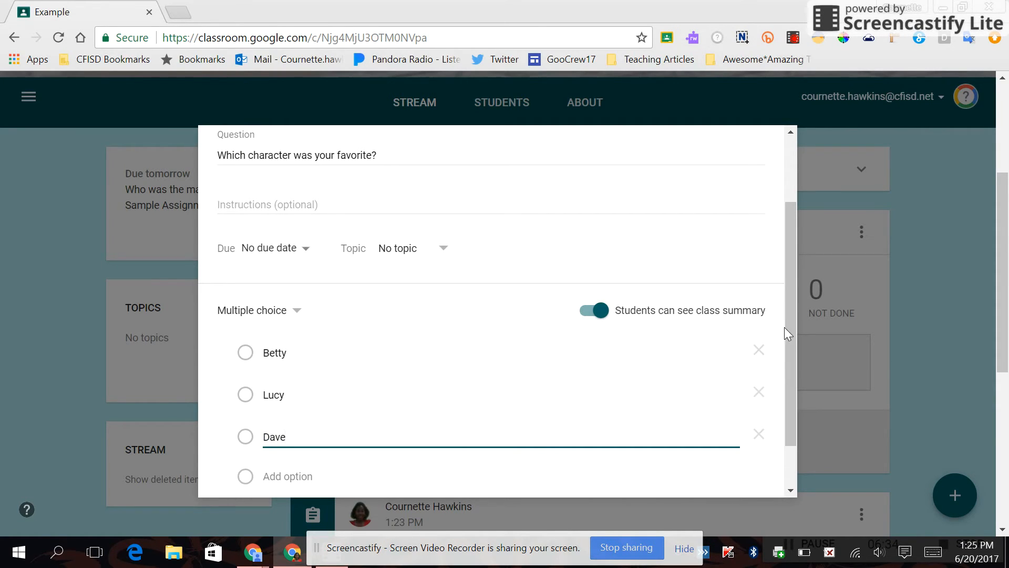
left_click_drag(792, 356, 797, 390)
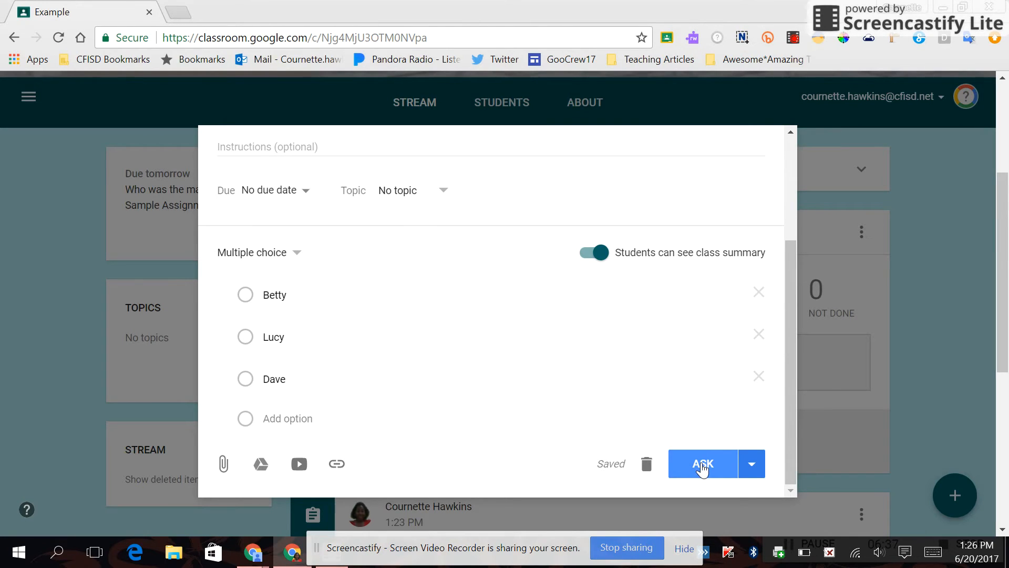
mouse_move(788, 401)
left_mouse_down()
mouse_move(779, 303)
mouse_move(791, 418)
left_mouse_up()
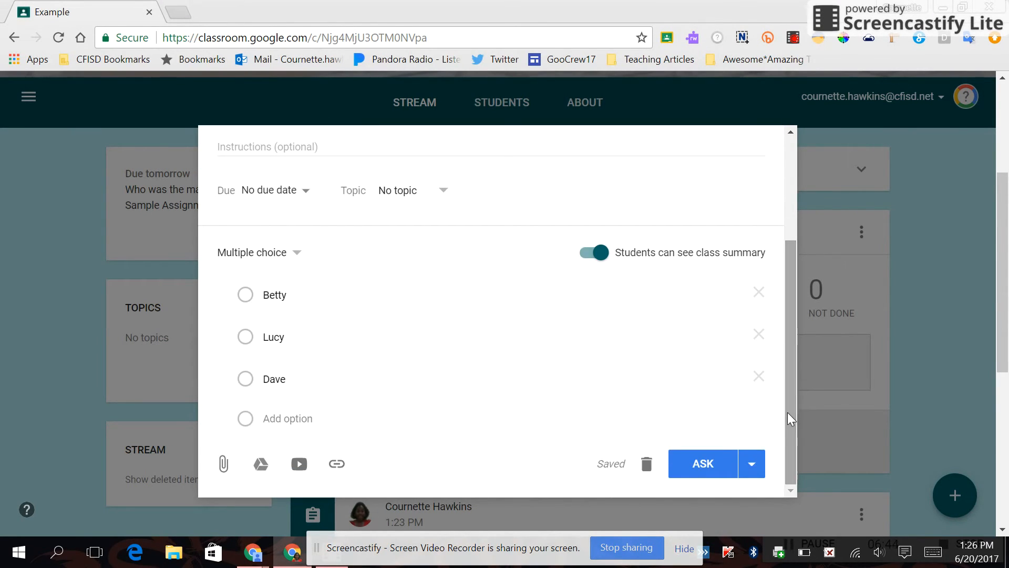
left_click(693, 461)
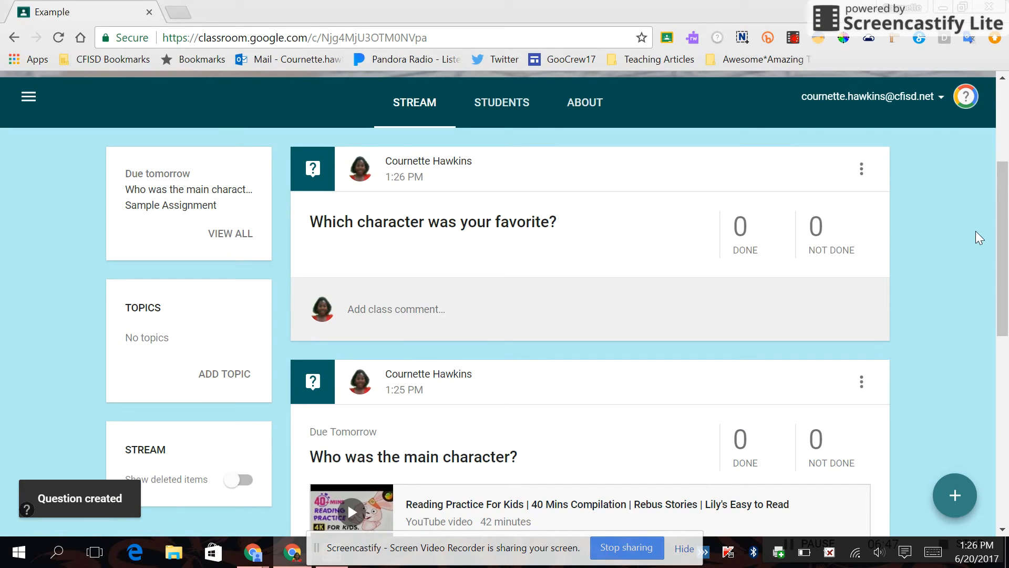
left_click_drag(1004, 231, 1002, 160)
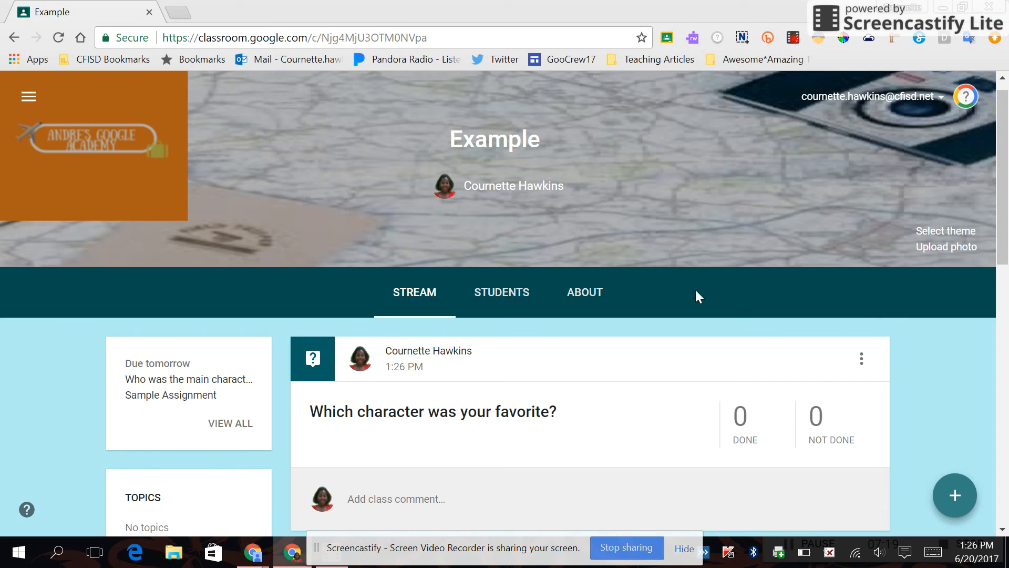
left_click(793, 39)
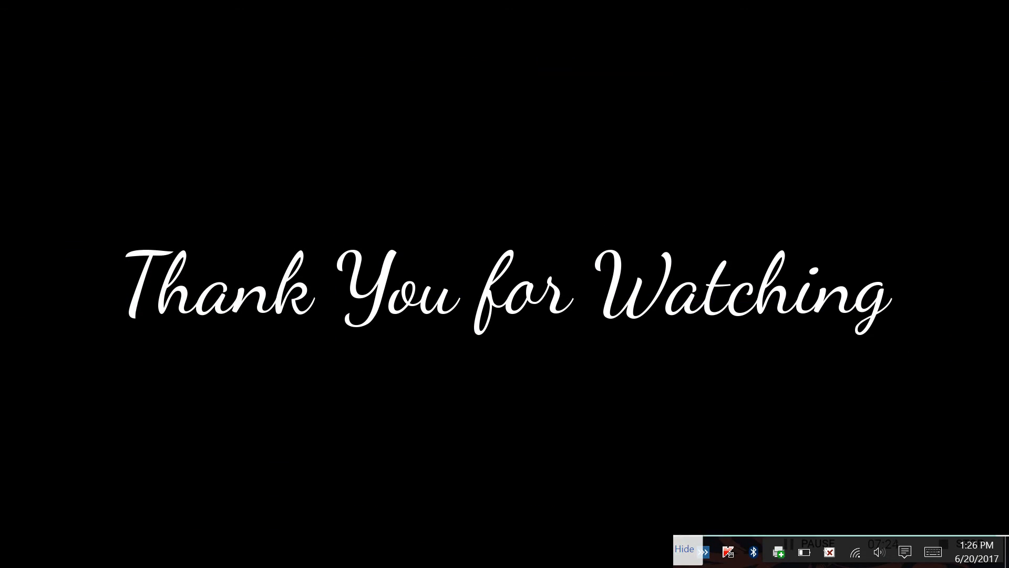